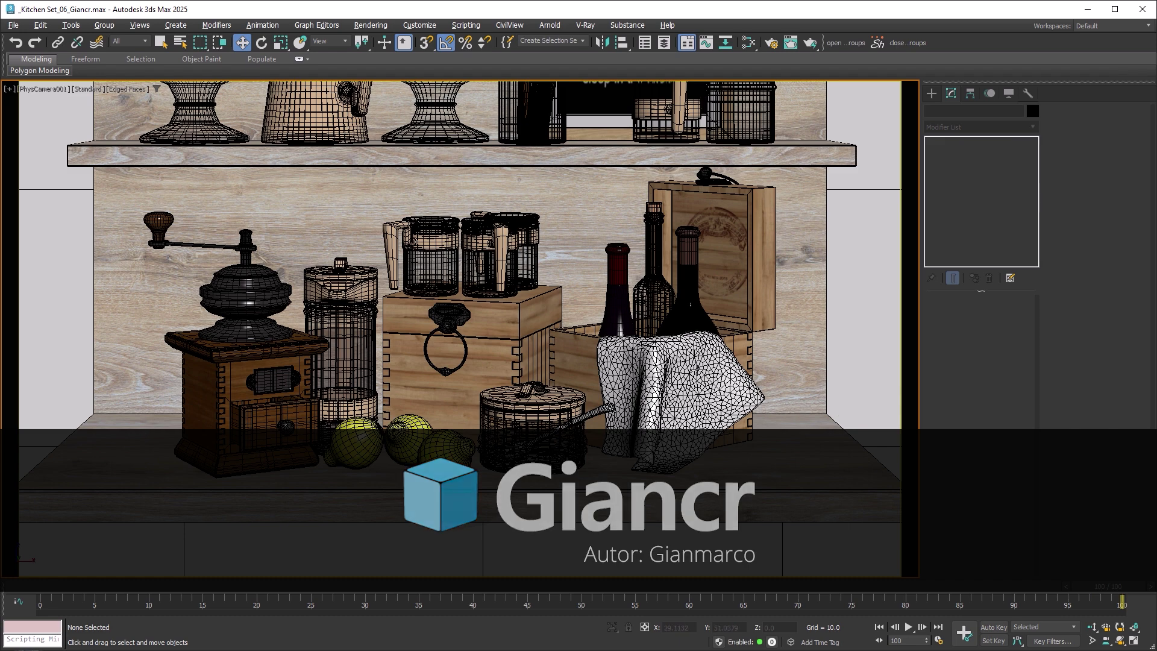
# Create a new Showcaser animation sequence named Sequence 01.
pyautogui.click(360, 302)
pyautogui.click(247, 301)
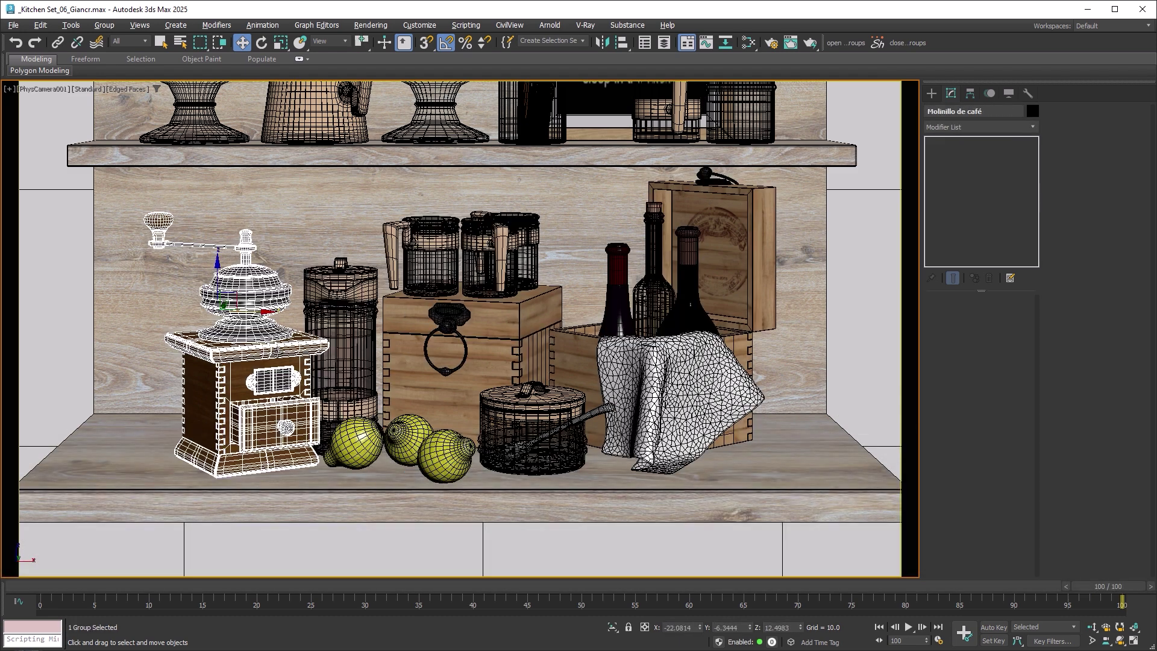
pyautogui.click(358, 436)
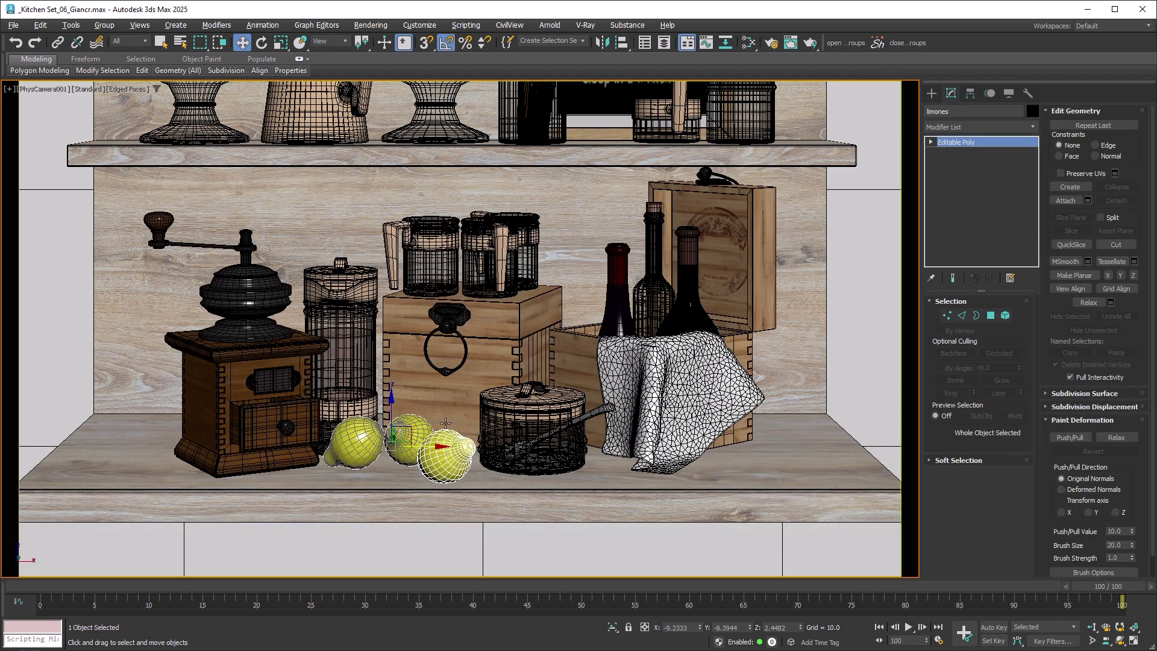
pyautogui.click(877, 44)
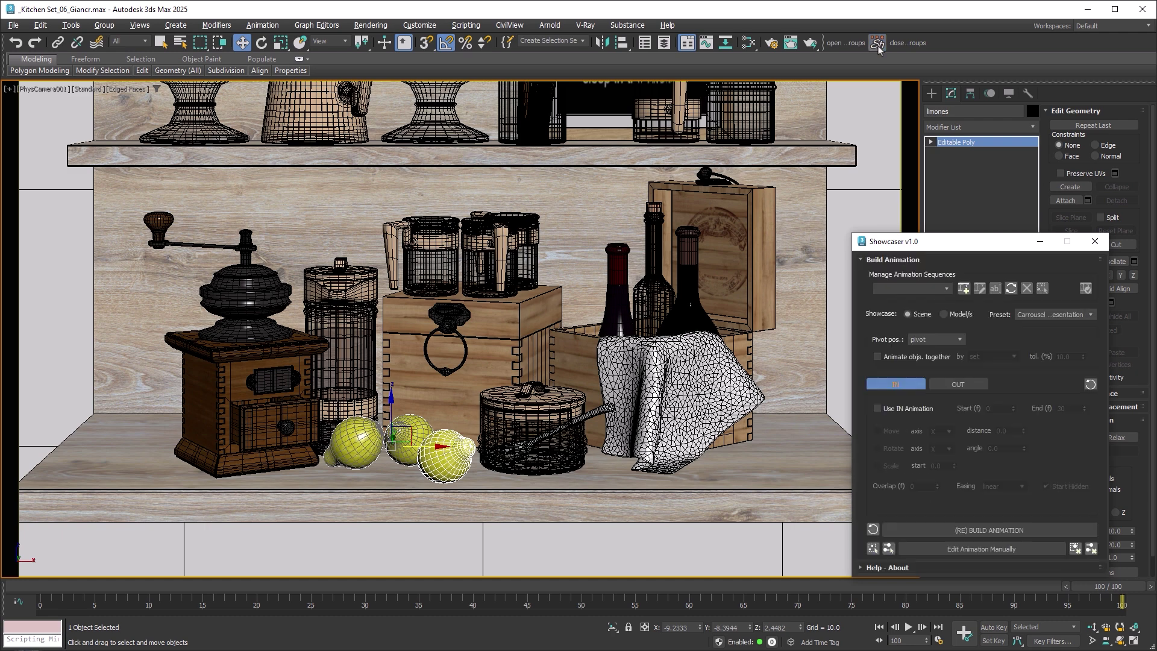
pyautogui.click(962, 288)
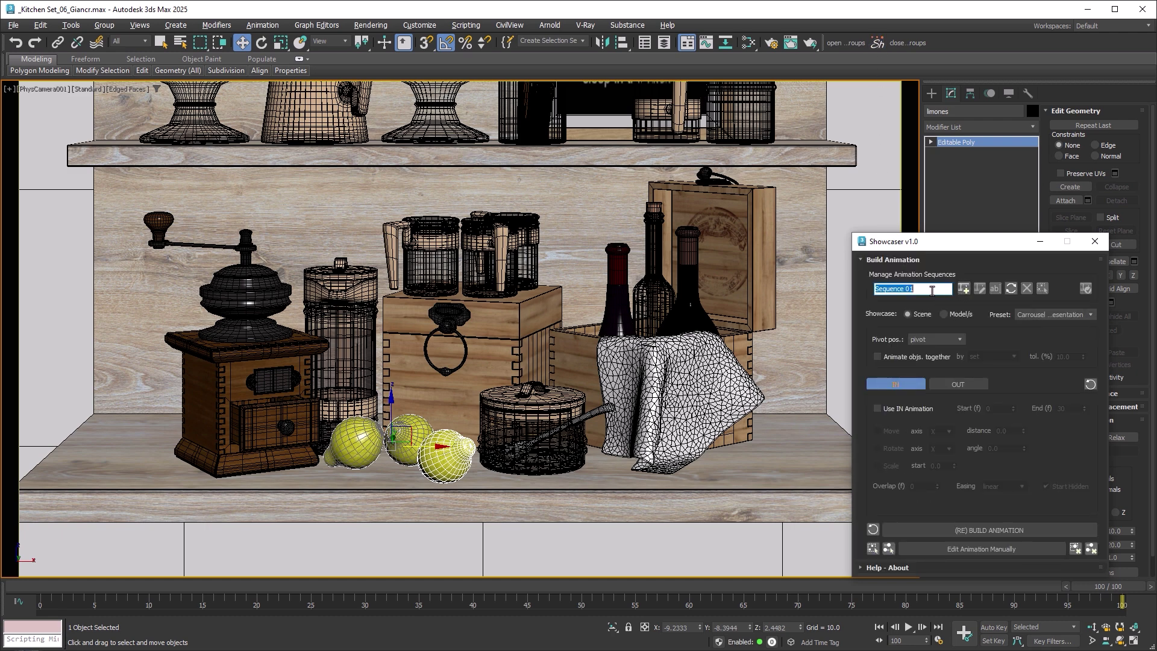
pyautogui.press('Return')
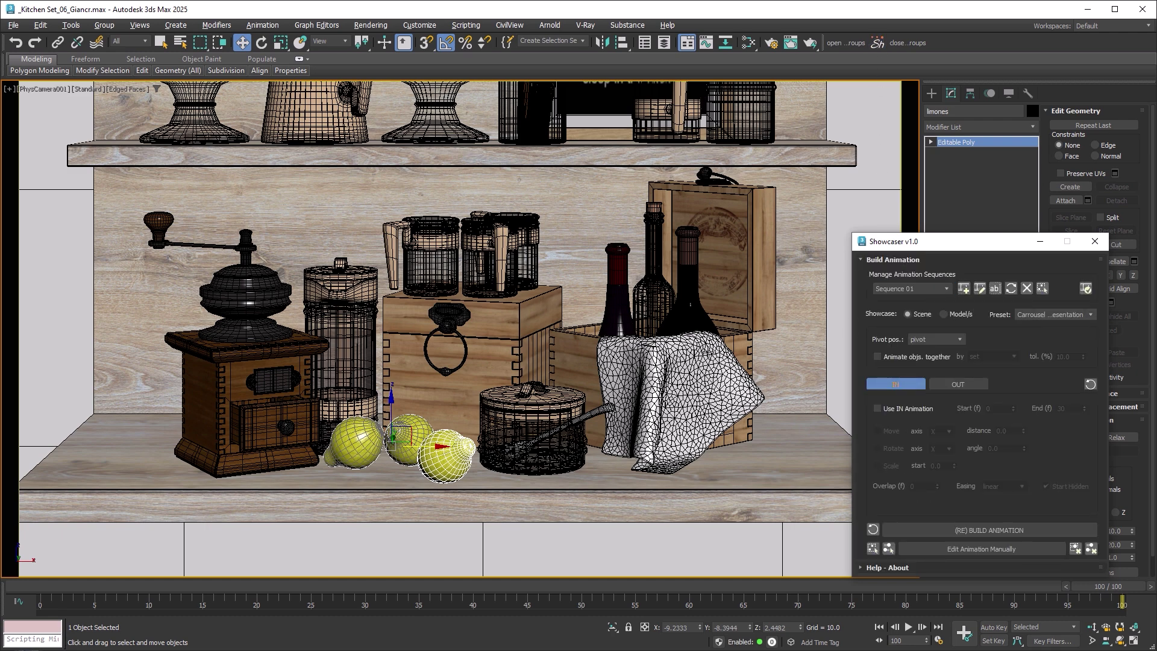
# Add the wine box, pot, jars box, coffee jar, lemons and coffee grinder to Sequence 01.
pyautogui.click(704, 350)
pyautogui.keyDown('ctrl'); pyautogui.click(551, 411); pyautogui.keyUp('ctrl')
pyautogui.keyDown('ctrl'); pyautogui.click(513, 339); pyautogui.keyUp('ctrl')
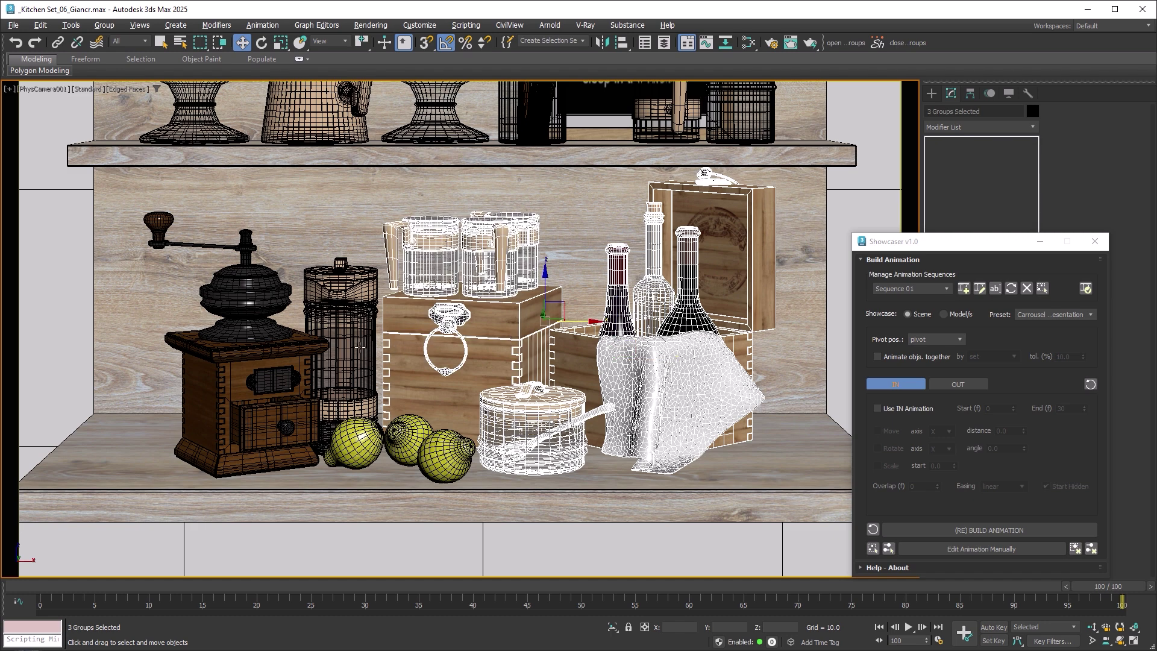
pyautogui.keyDown('ctrl'); pyautogui.click(359, 346); pyautogui.keyUp('ctrl')
pyautogui.keyDown('ctrl'); pyautogui.click(353, 433); pyautogui.keyUp('ctrl')
pyautogui.keyDown('ctrl'); pyautogui.click(288, 400); pyautogui.keyUp('ctrl')
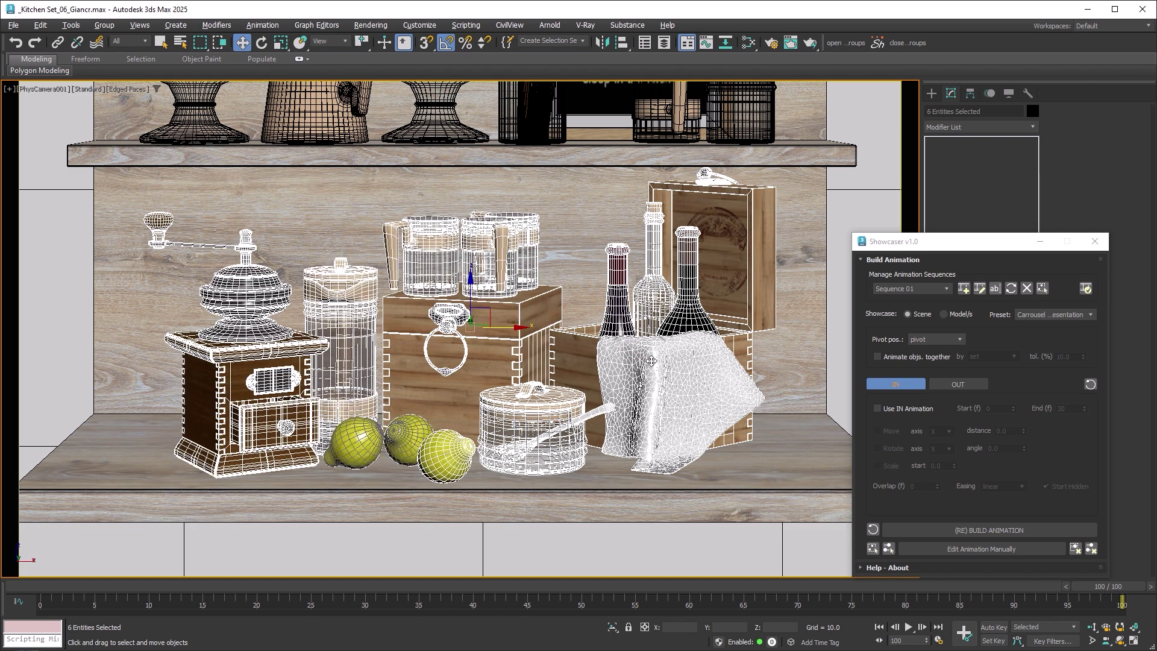
pyautogui.click(979, 289)
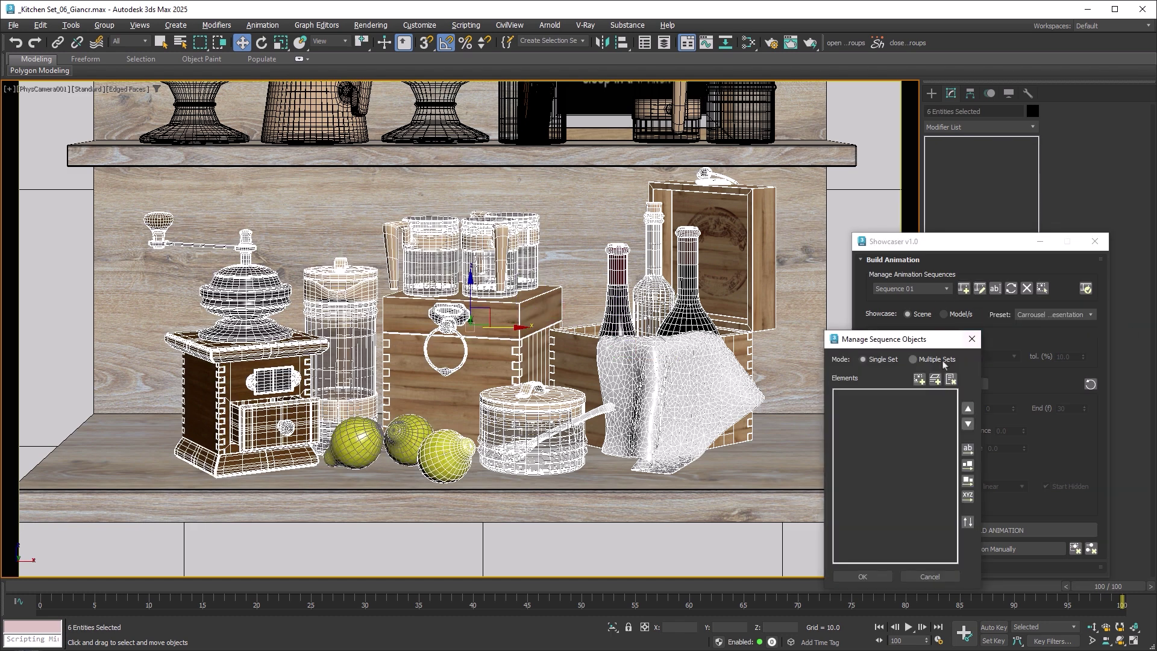
pyautogui.click(919, 379)
# Move the coffee grinder up to fourth in the sequence order and confirm.
pyautogui.click(685, 344)
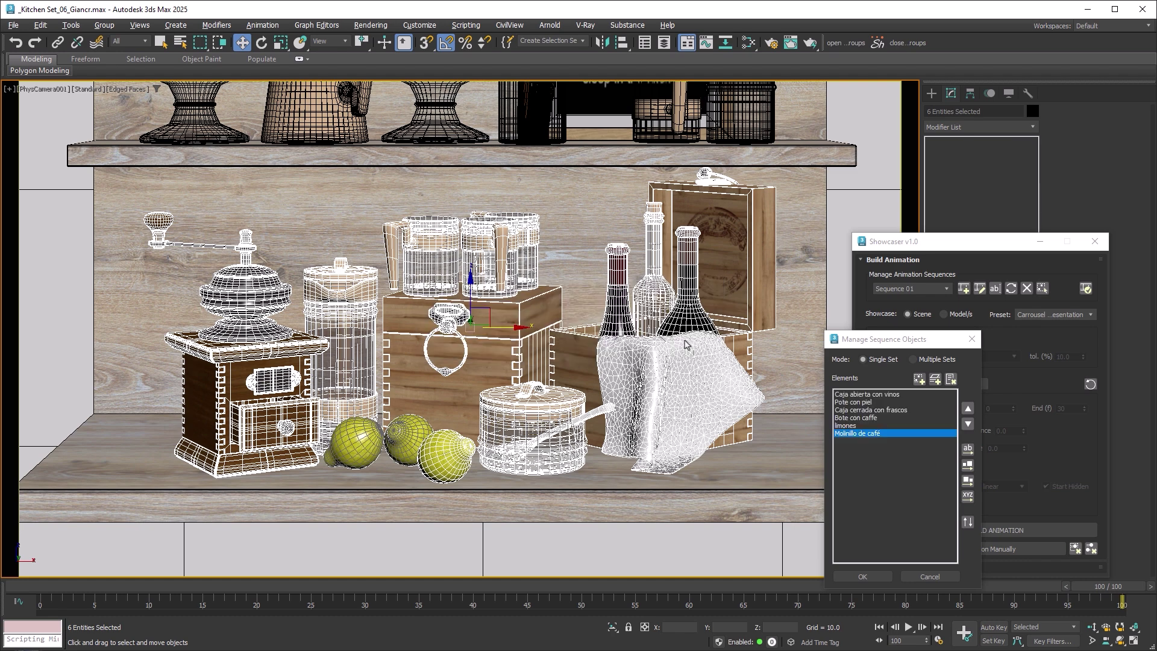
pyautogui.click(968, 408)
pyautogui.click(968, 409)
pyautogui.click(968, 424)
pyautogui.click(967, 424)
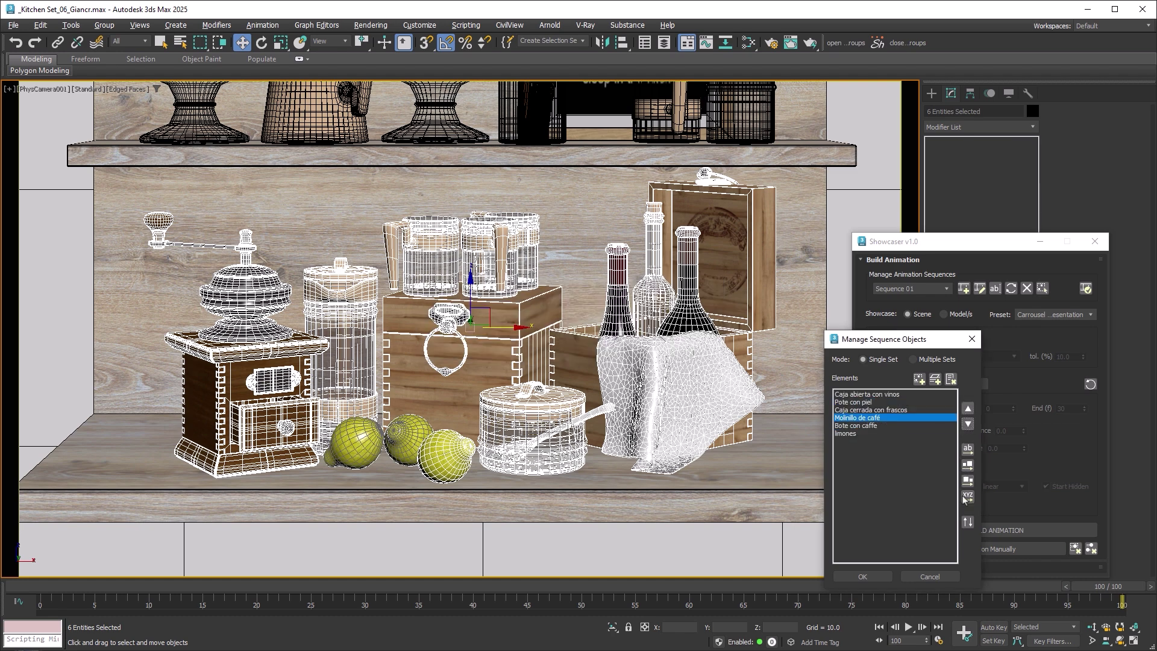
pyautogui.click(872, 575)
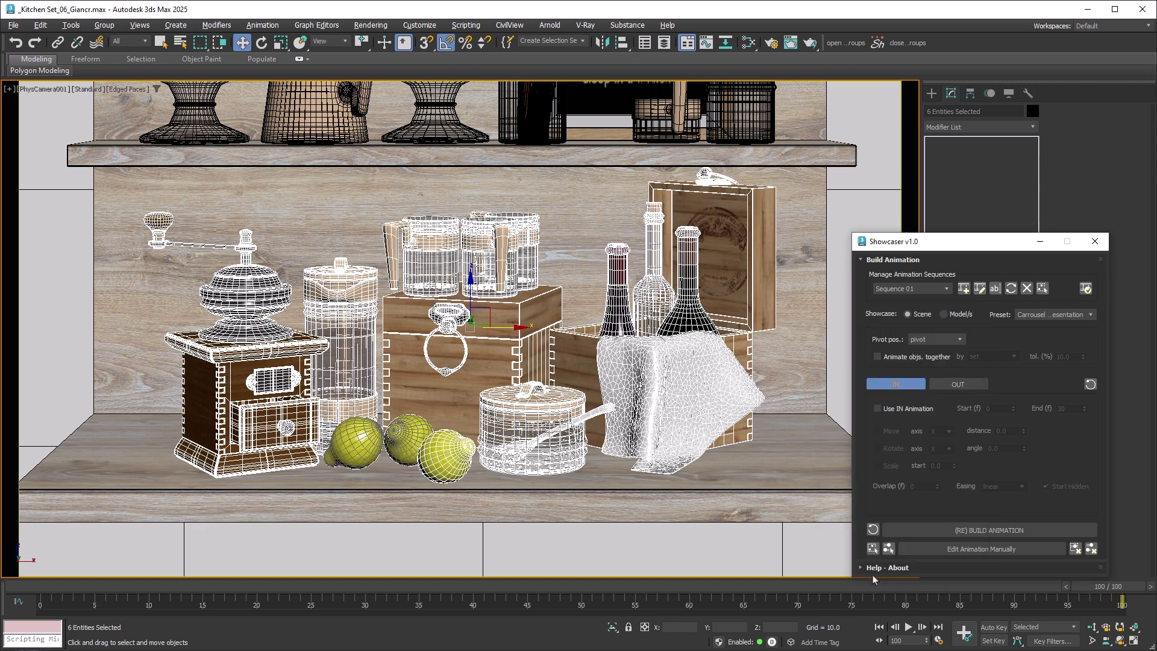
# Select the six tabletop objects and set the pivot position to base center.
pyautogui.click(778, 470)
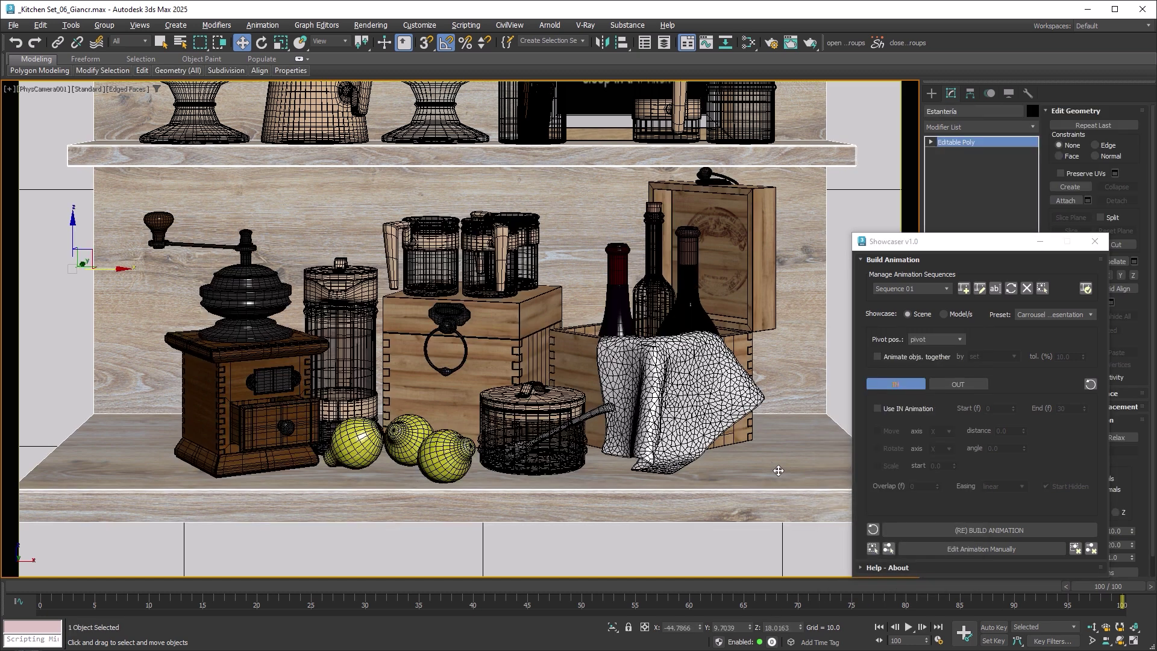
pyautogui.click(703, 391)
pyautogui.click(587, 410)
pyautogui.click(485, 317)
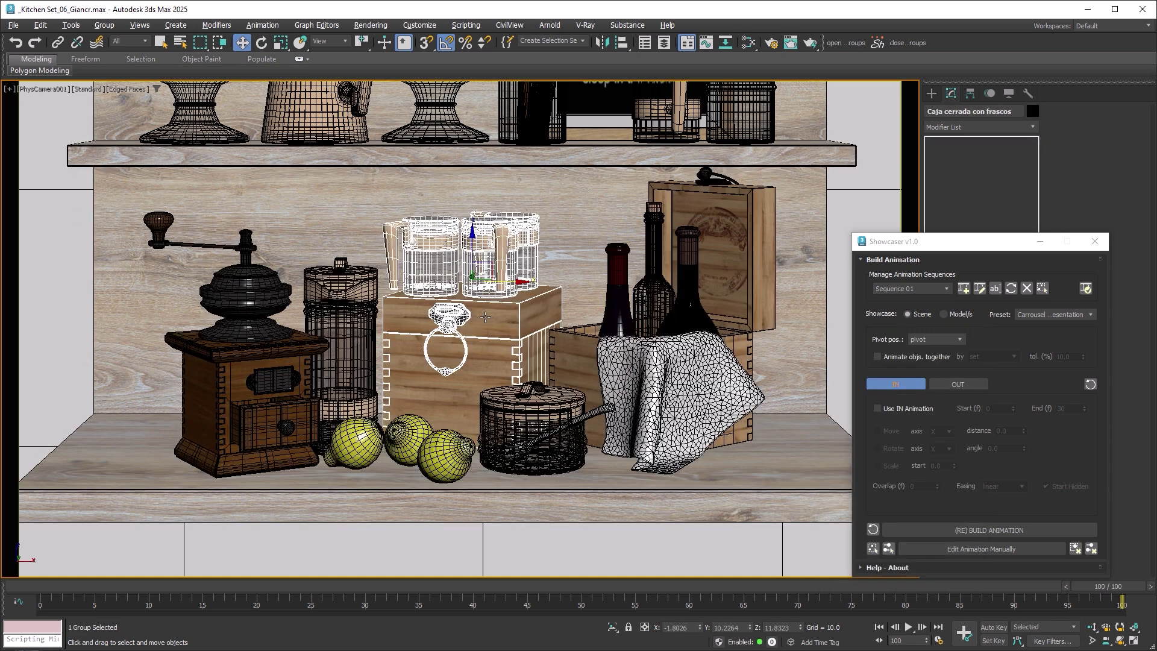
pyautogui.click(350, 307)
pyautogui.click(296, 346)
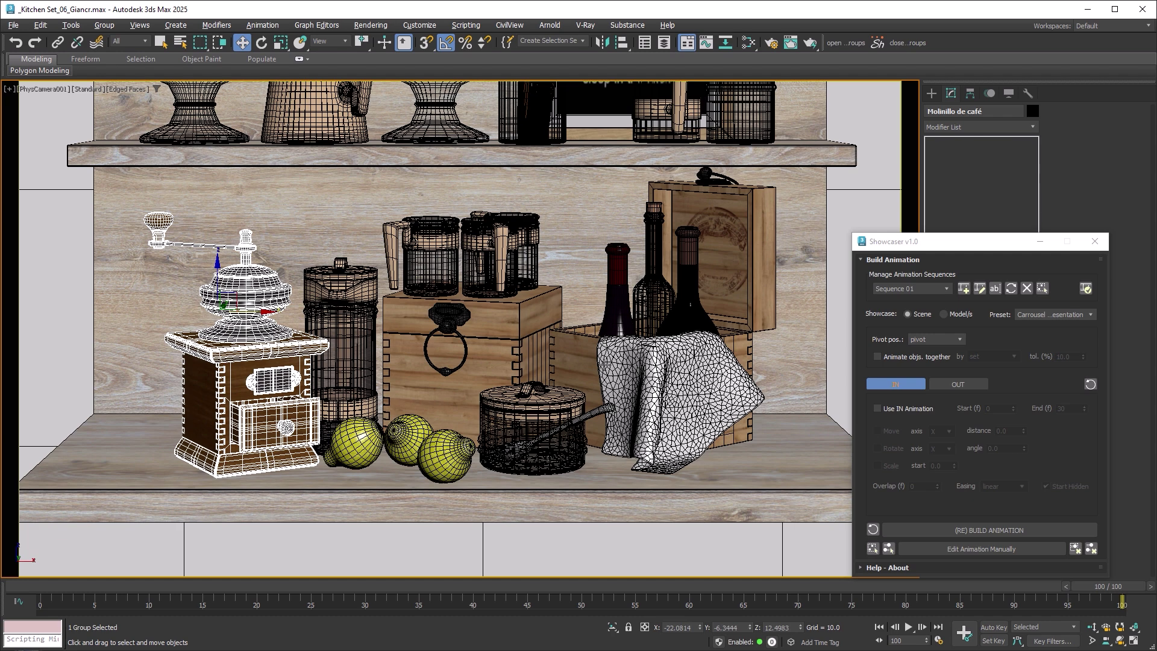
pyautogui.click(959, 339)
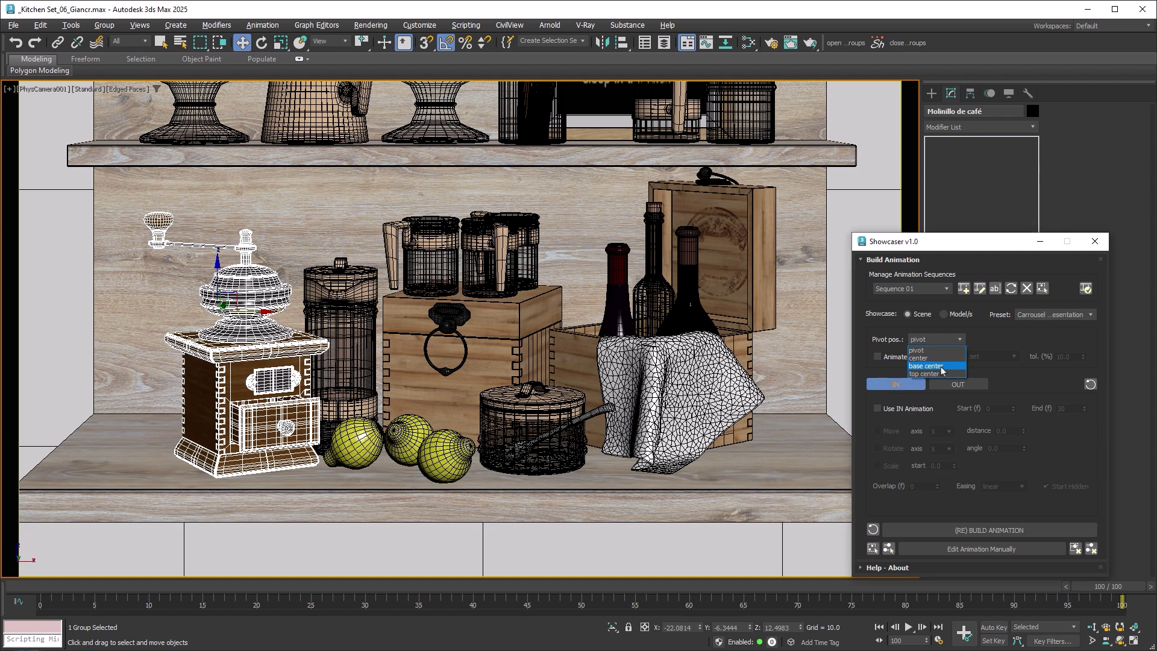
pyautogui.click(942, 366)
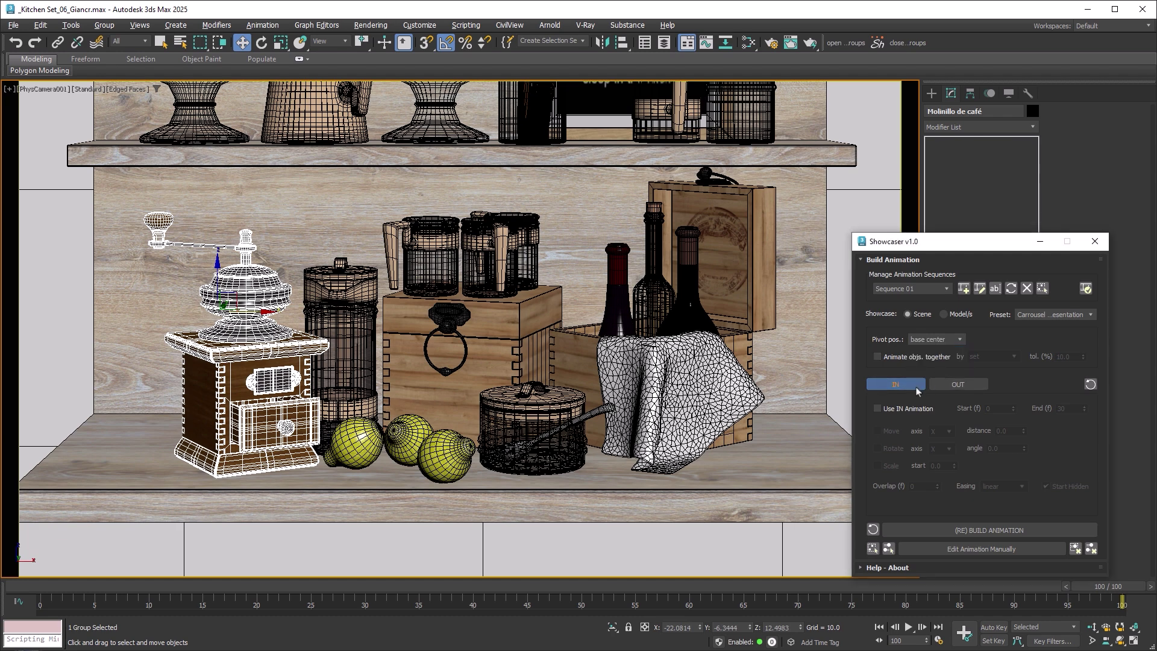
# Enable an IN animation ending at frame 50, moving 90 along X, and build it.
pyautogui.click(880, 409)
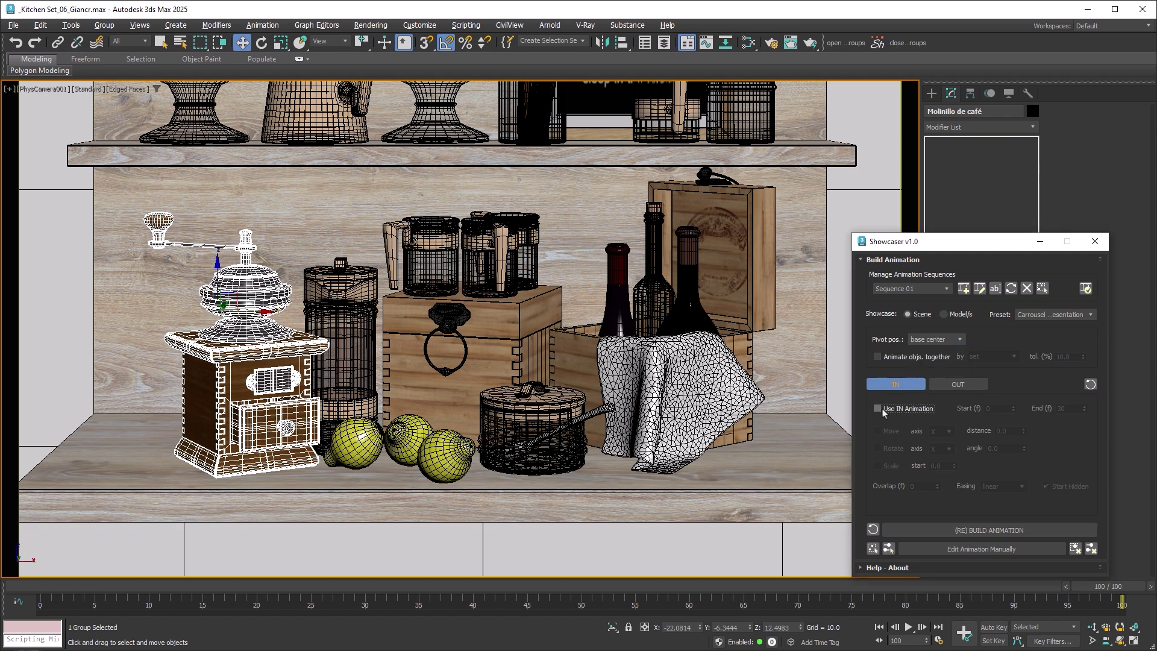
pyautogui.doubleClick(1060, 409)
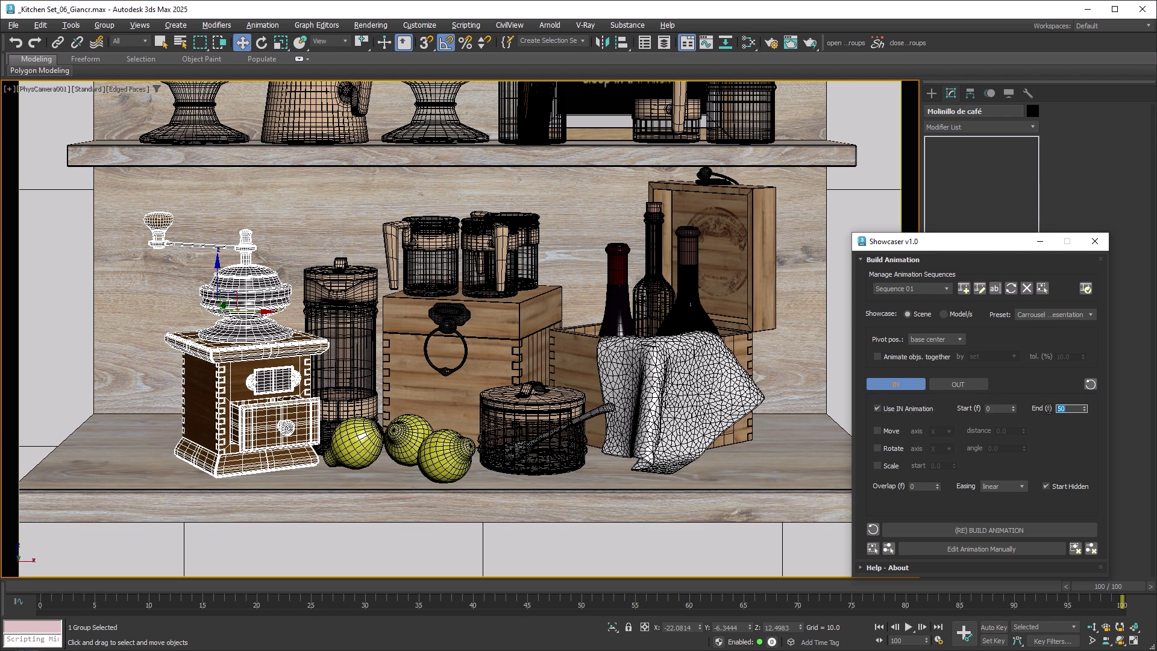
pyautogui.write('50')
pyautogui.click(882, 432)
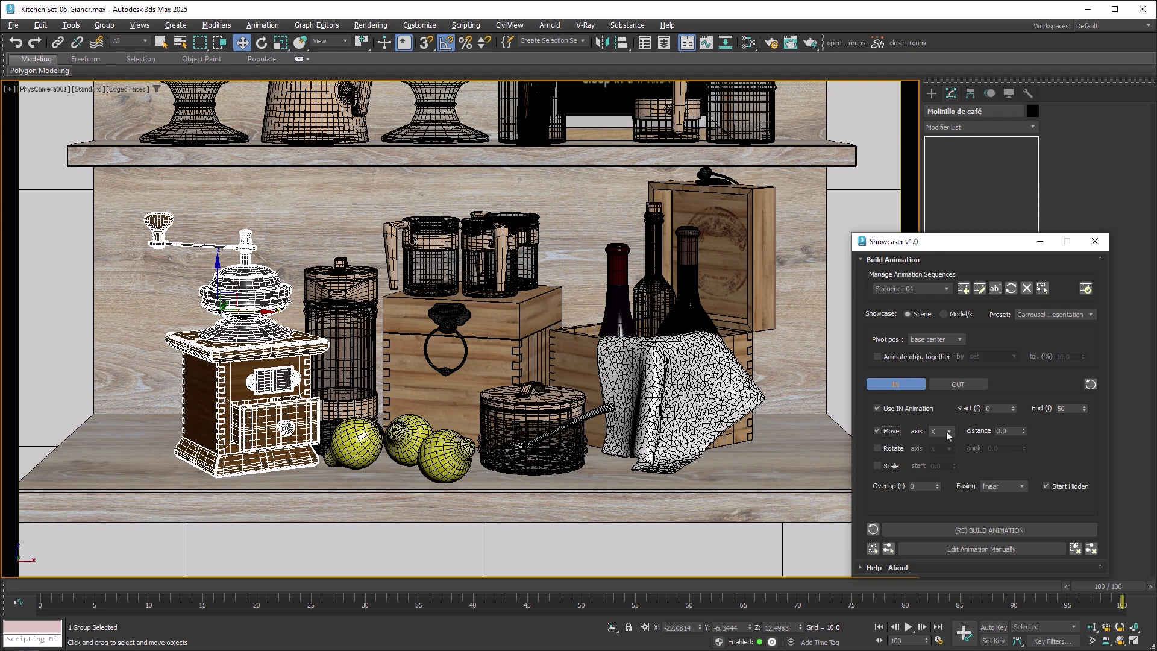
pyautogui.click(944, 443)
pyautogui.click(708, 366)
pyautogui.moveTo(717, 316); pyautogui.dragTo(6, 316)
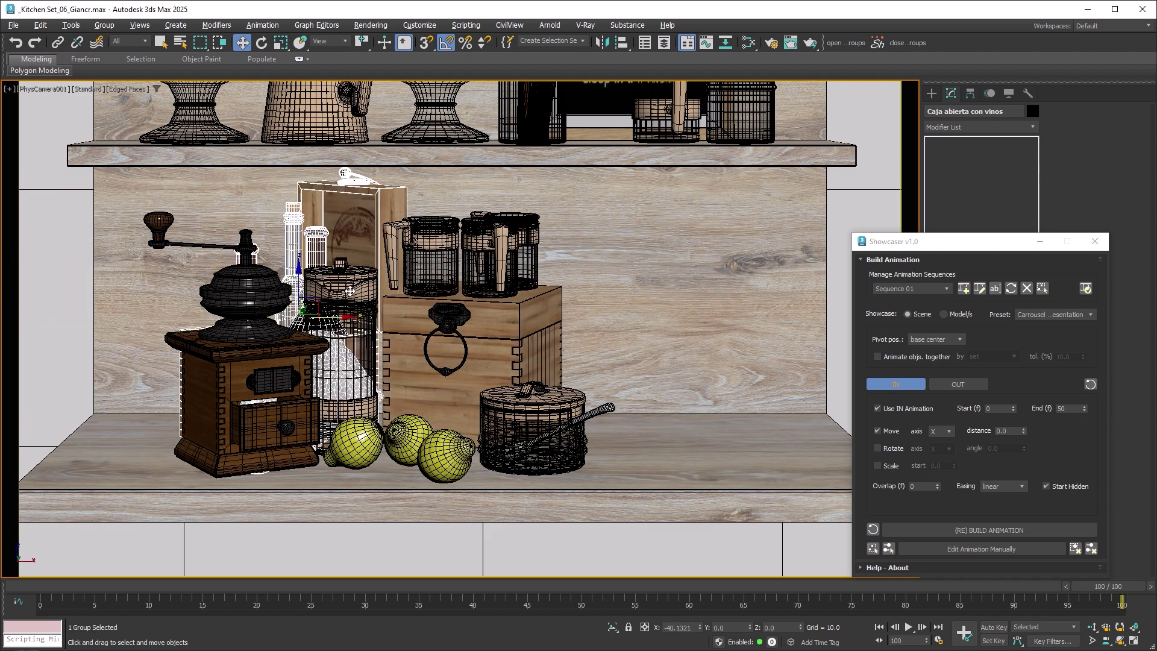
pyautogui.moveTo(6, 316); pyautogui.dragTo(423, 301)
pyautogui.rightClick(424, 302)
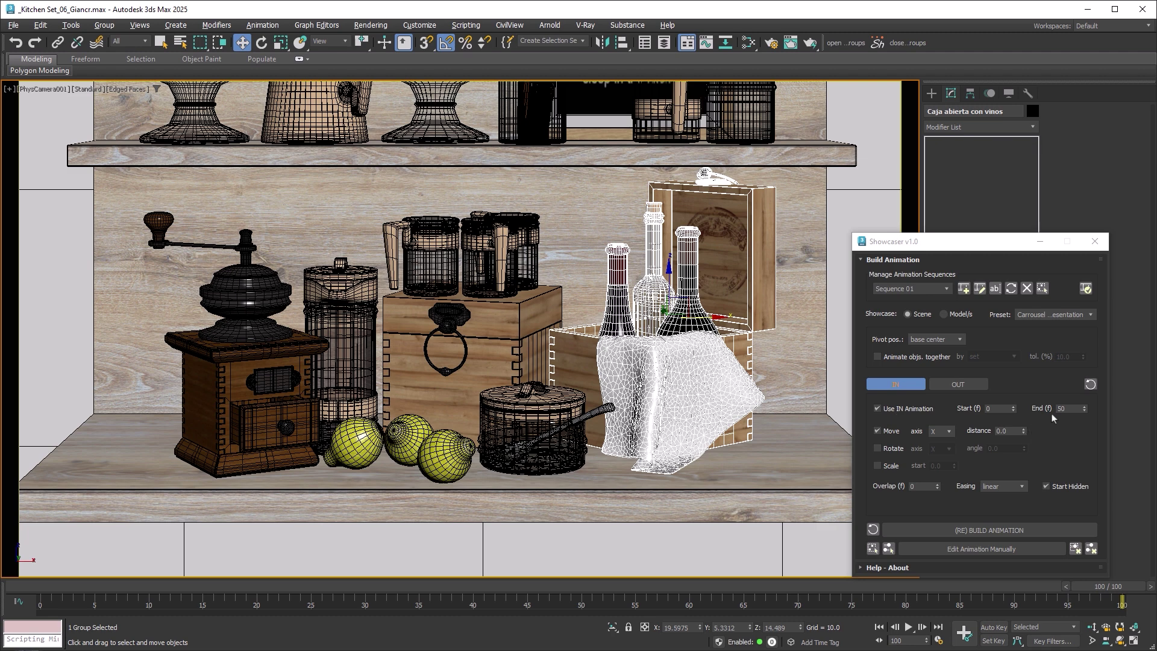
pyautogui.click(1010, 430)
pyautogui.write('90')
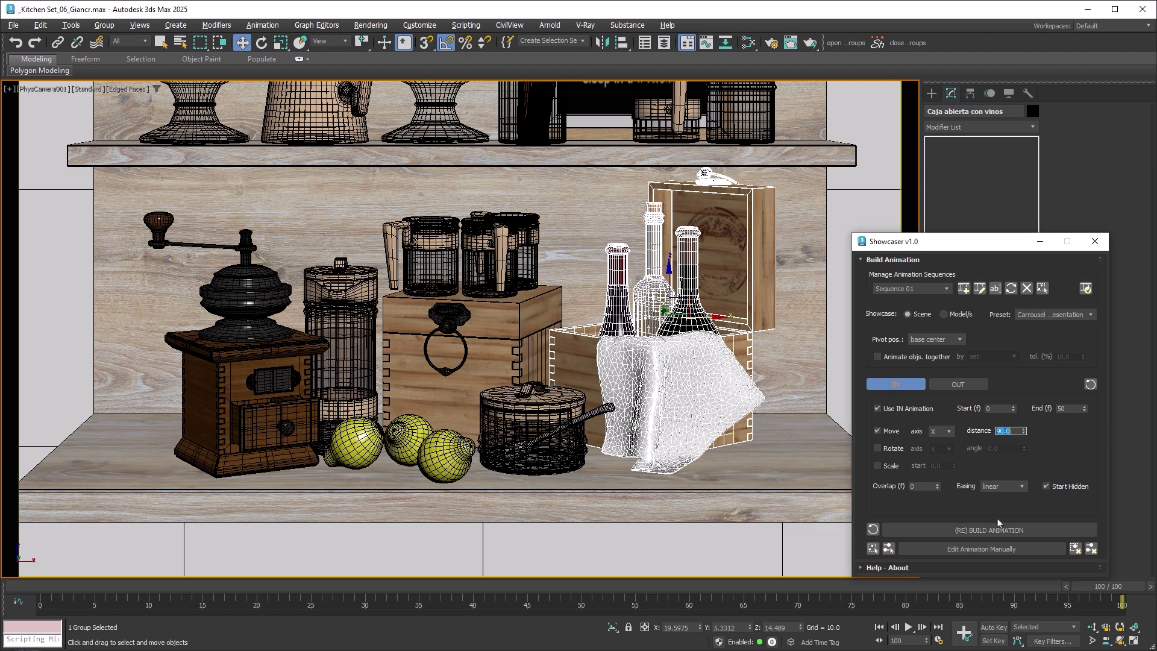
pyautogui.click(984, 530)
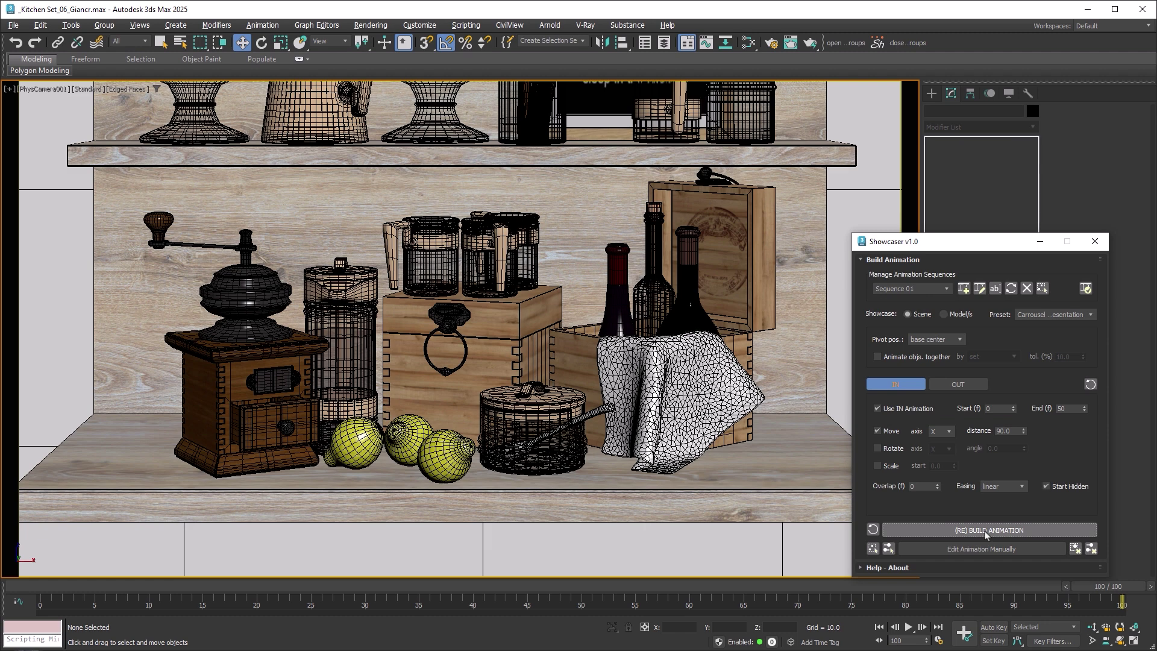
# Play back the slide-in animation from the start, then scrub to frame 41.
pyautogui.click(879, 627)
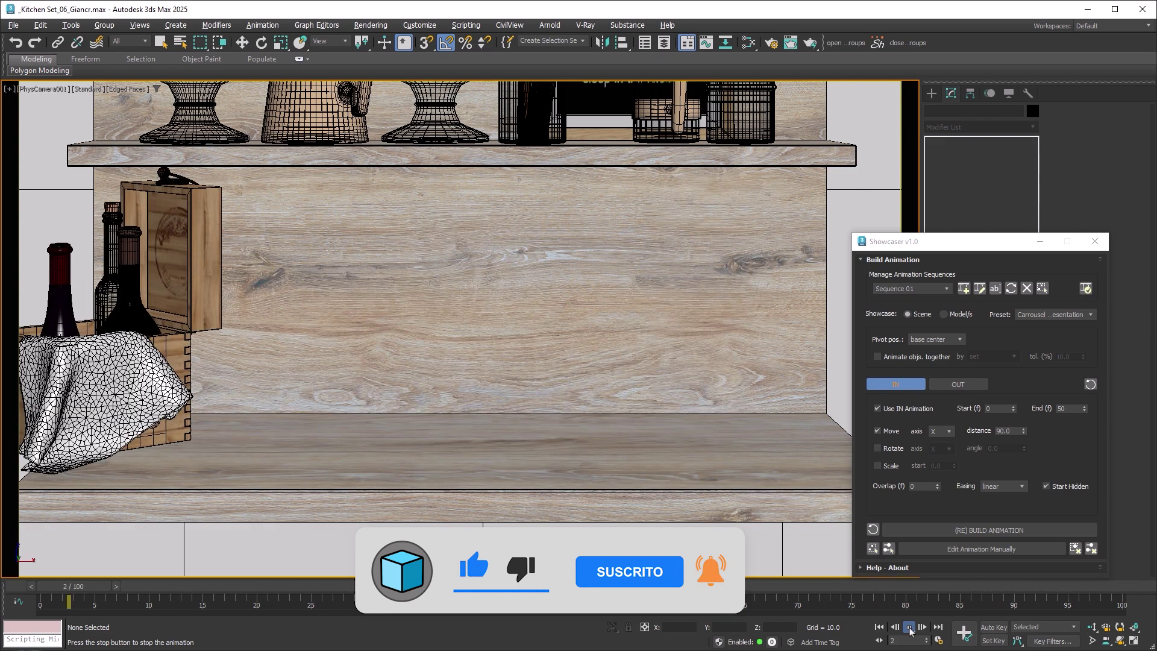
pyautogui.click(910, 630)
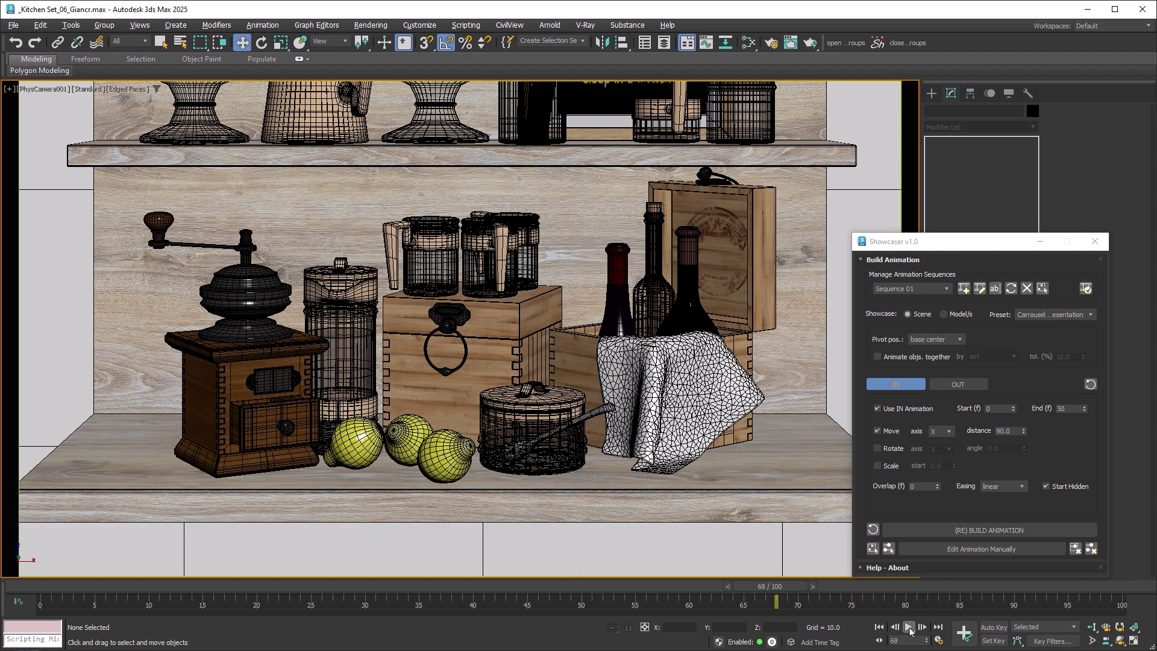
pyautogui.moveTo(783, 593)
pyautogui.mouseDown()
pyautogui.moveTo(497, 594)
pyautogui.moveTo(624, 596)
pyautogui.mouseUp()
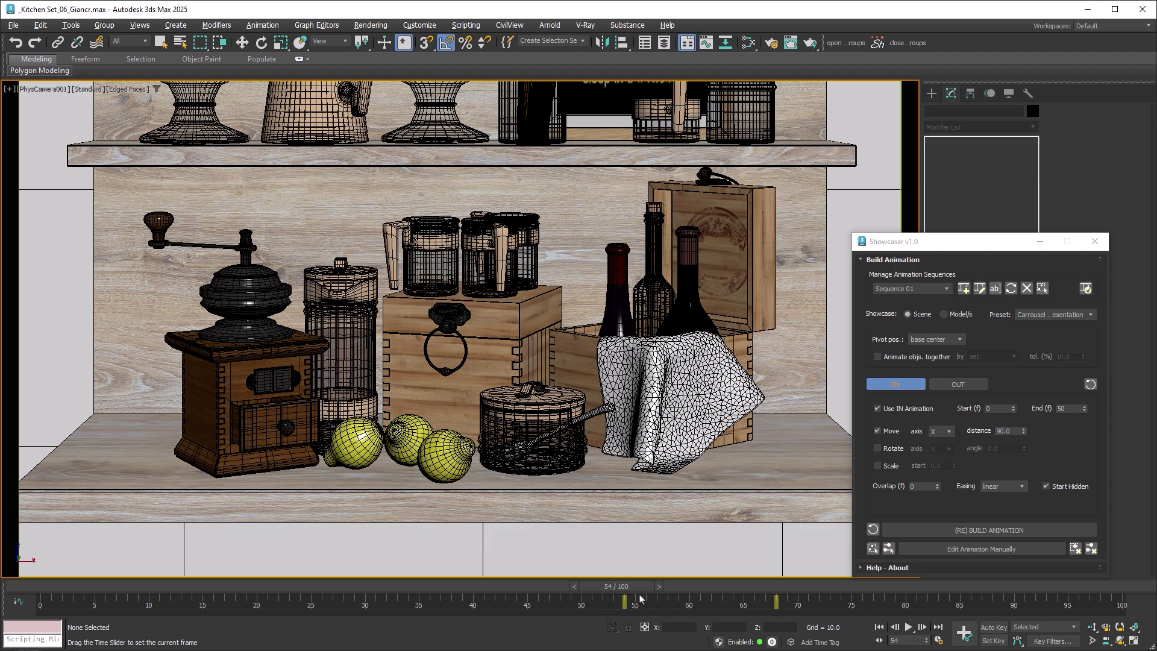
# Reorder the sequence's objects from right to left.
pyautogui.press('w')
pyautogui.click(979, 290)
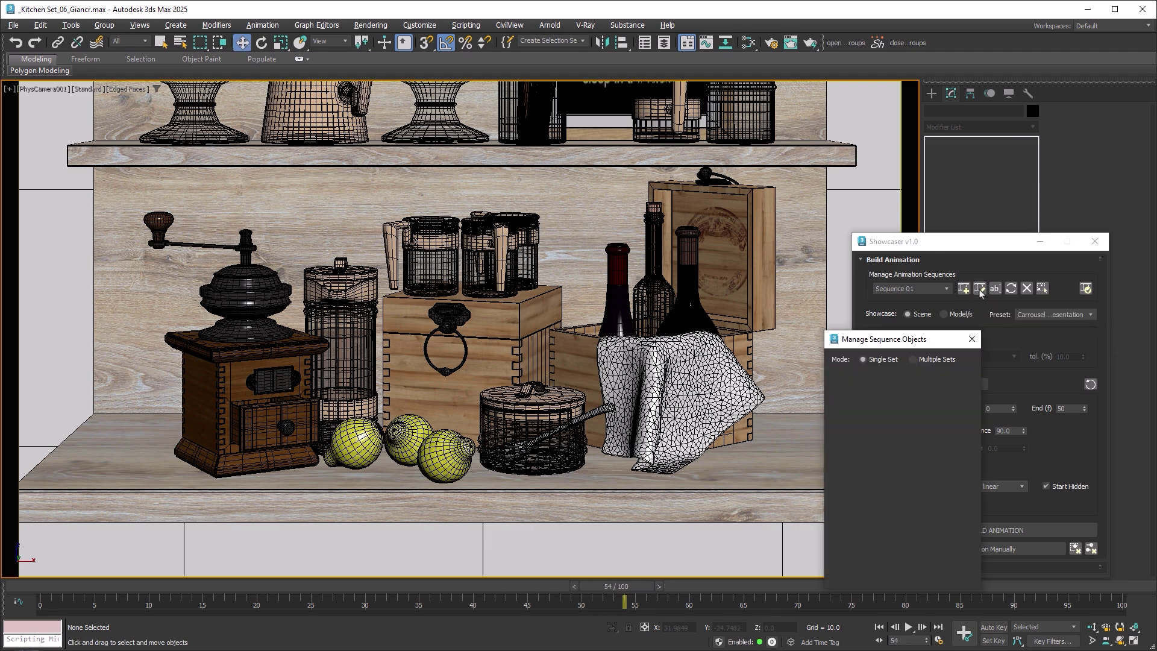
pyautogui.click(968, 499)
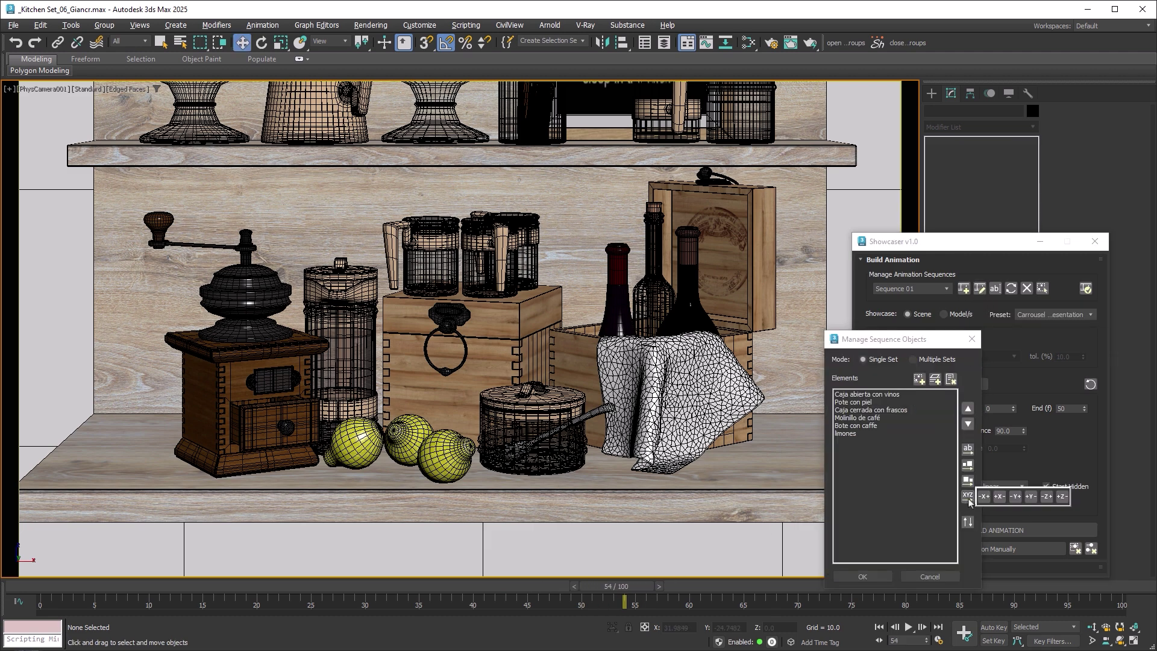
pyautogui.click(1000, 496)
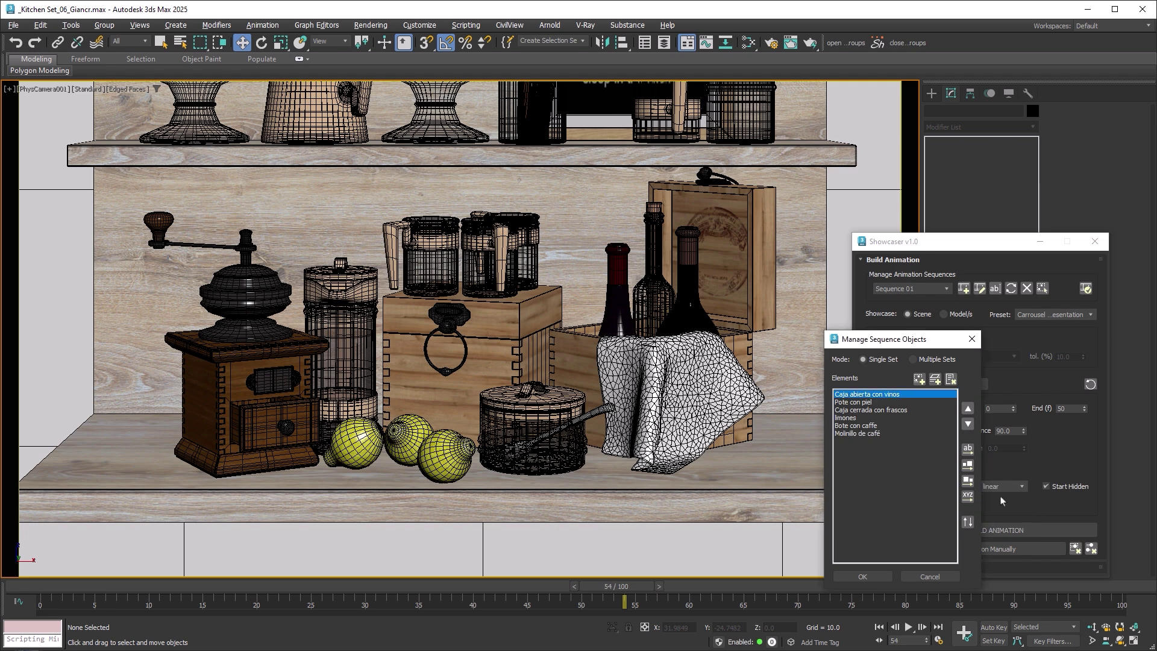
pyautogui.click(876, 576)
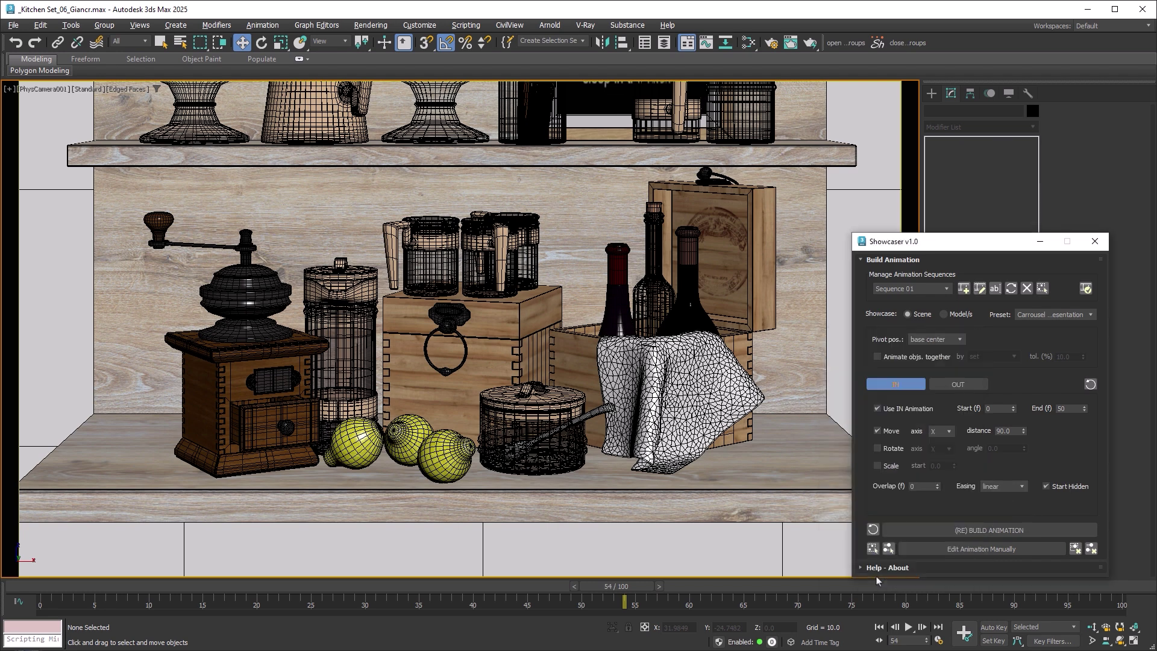
# Add a 90-degree Z rotation to the IN animation and rebuild, replacing the old one.
pyautogui.click(879, 449)
pyautogui.click(949, 449)
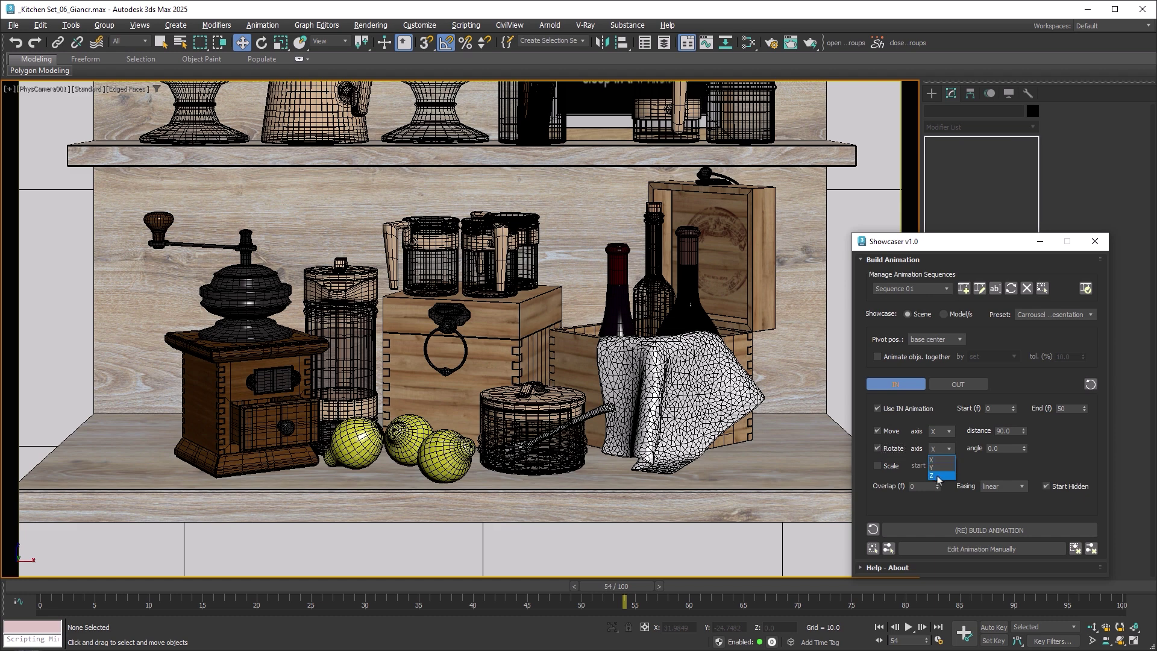
pyautogui.click(937, 476)
pyautogui.click(988, 449)
pyautogui.write('90')
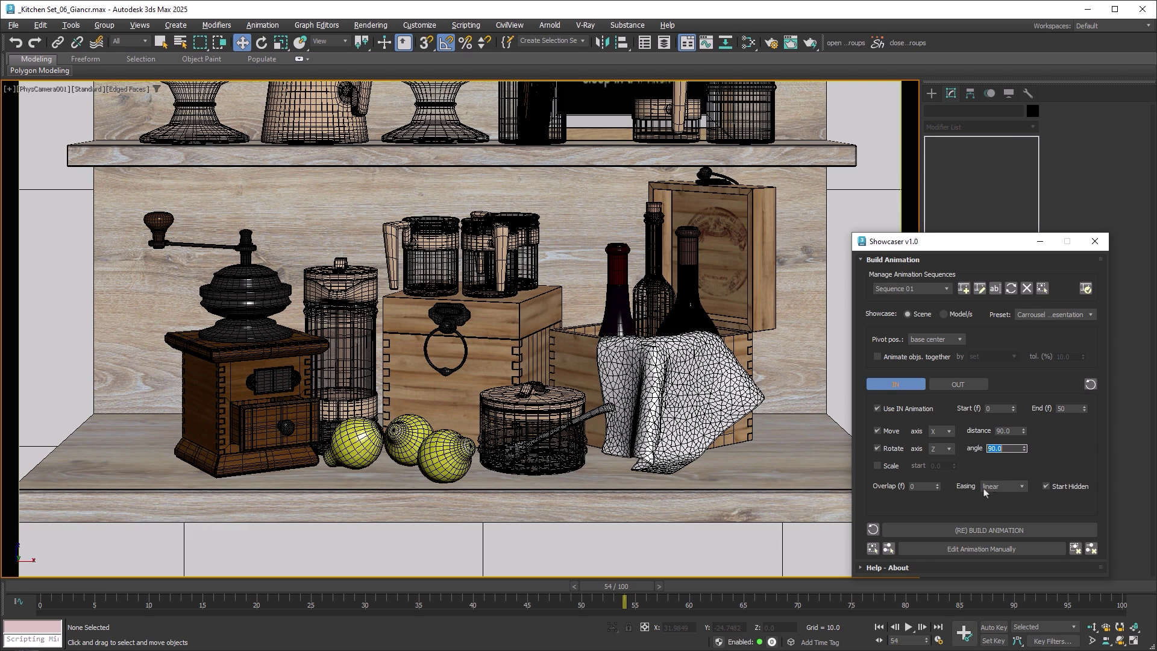
pyautogui.click(979, 529)
pyautogui.click(561, 342)
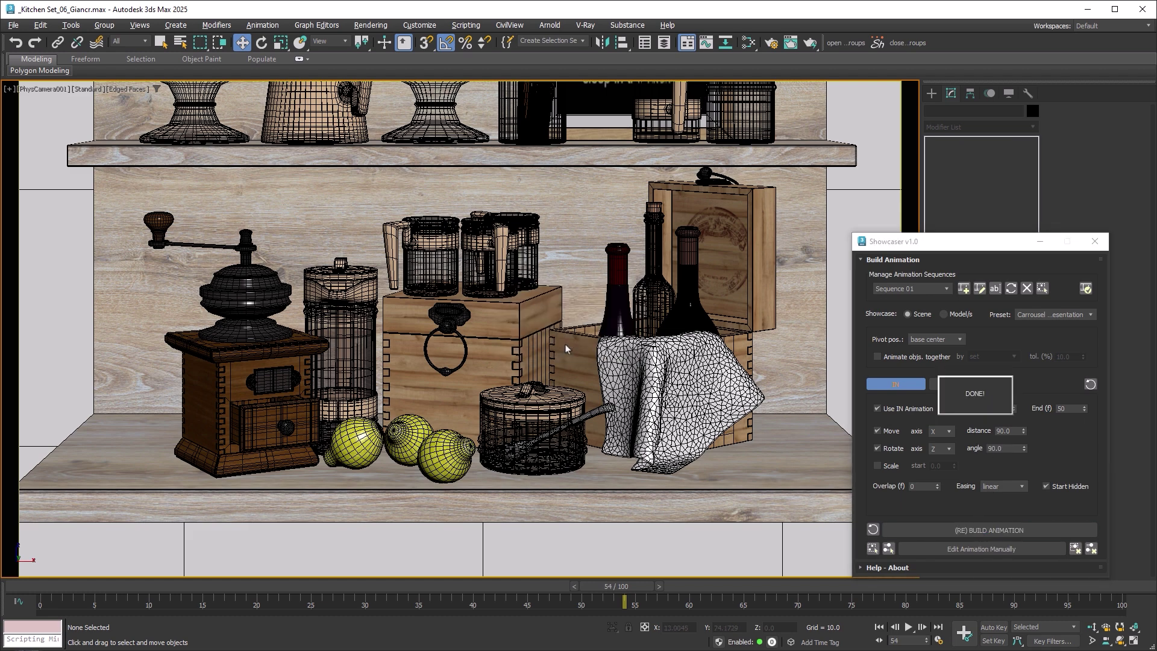
pyautogui.click(879, 627)
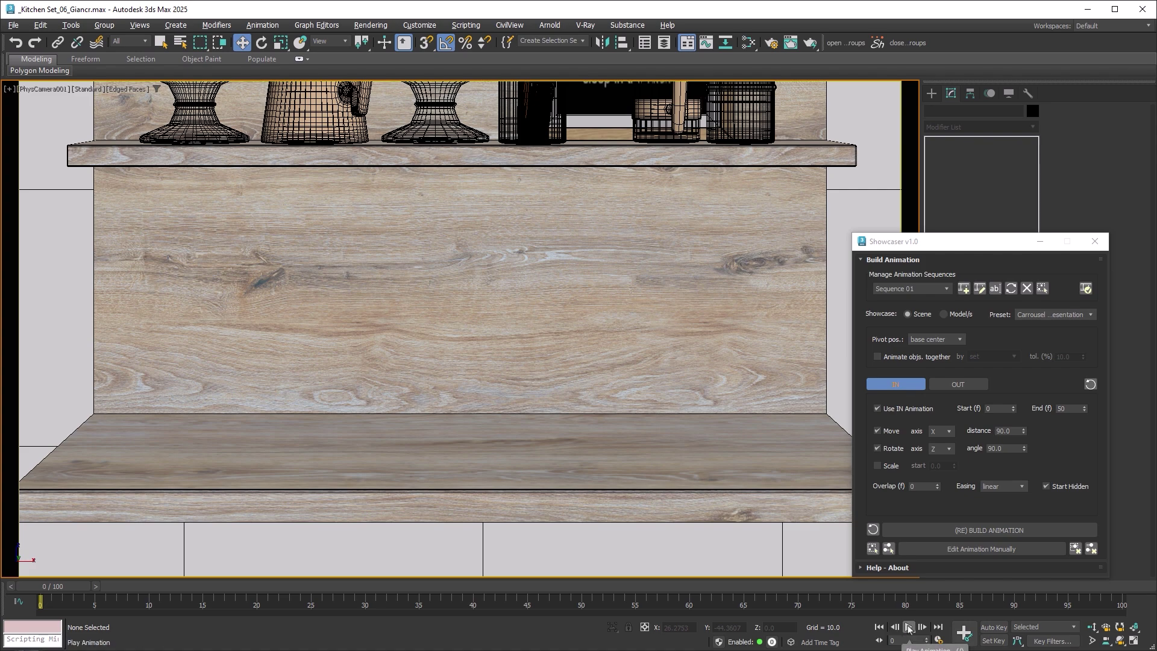
pyautogui.click(908, 627)
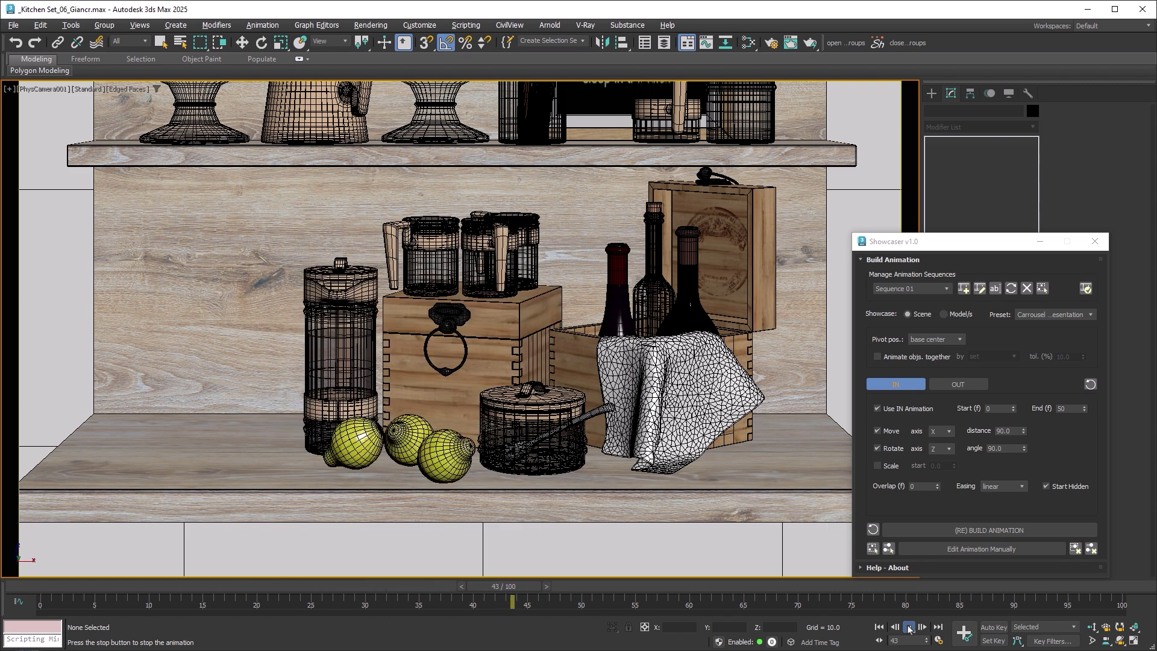
pyautogui.click(909, 627)
pyautogui.moveTo(605, 586); pyautogui.dragTo(222, 584)
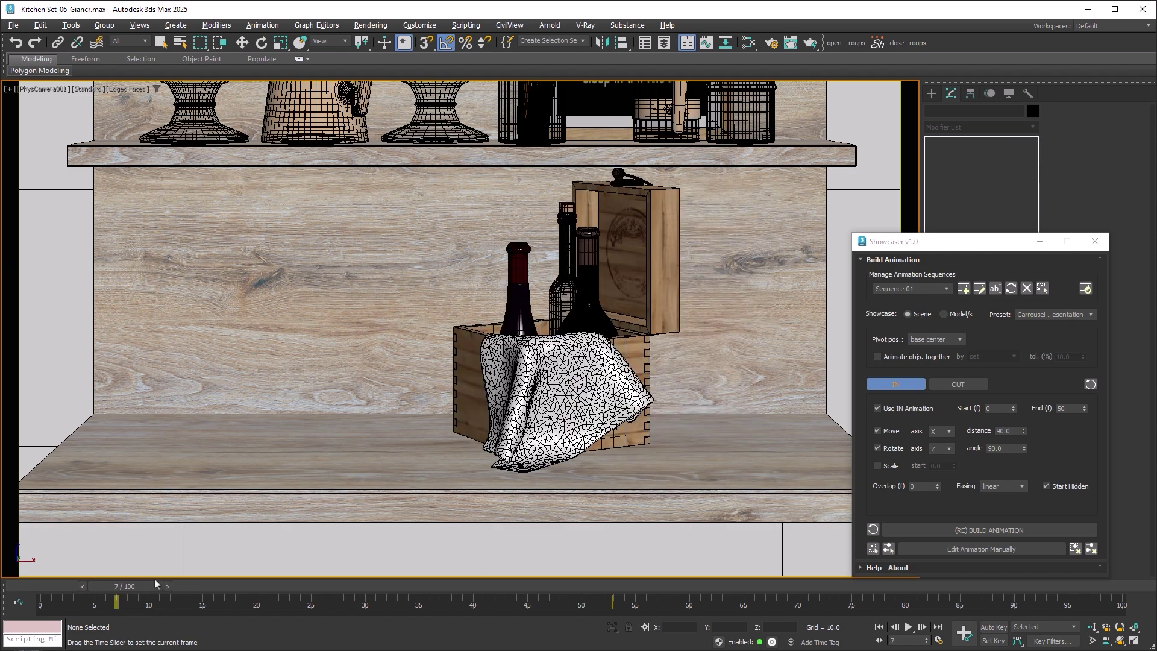
pyautogui.moveTo(222, 585)
pyautogui.mouseDown()
pyautogui.moveTo(107, 579)
pyautogui.moveTo(712, 596)
pyautogui.mouseUp()
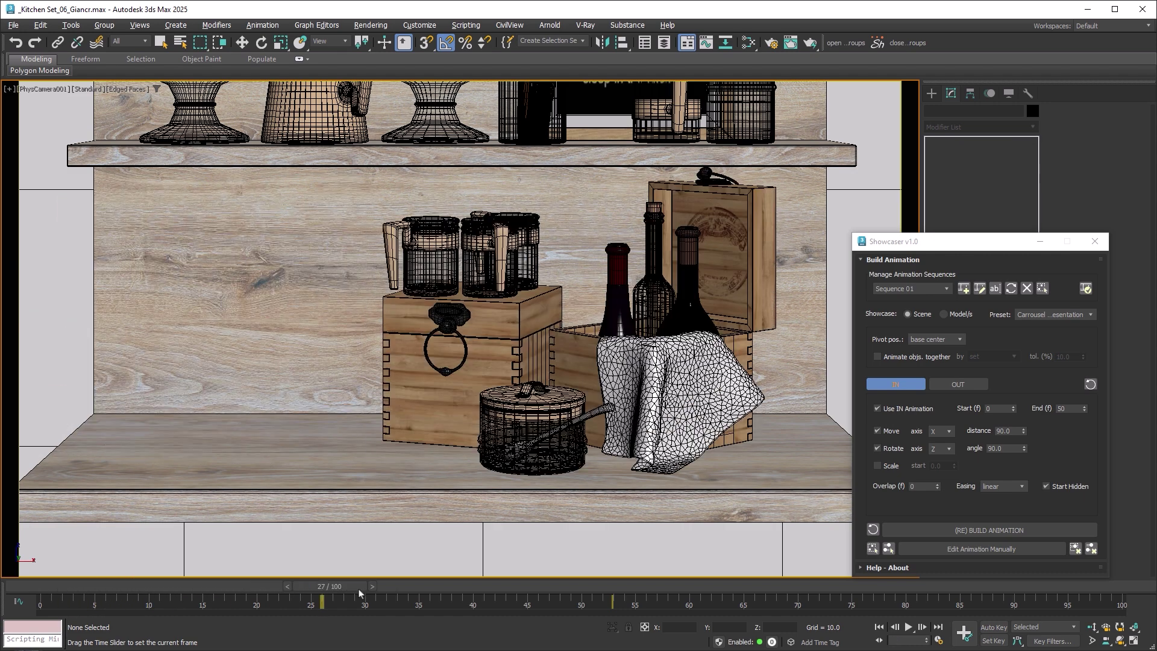
pyautogui.press('w')
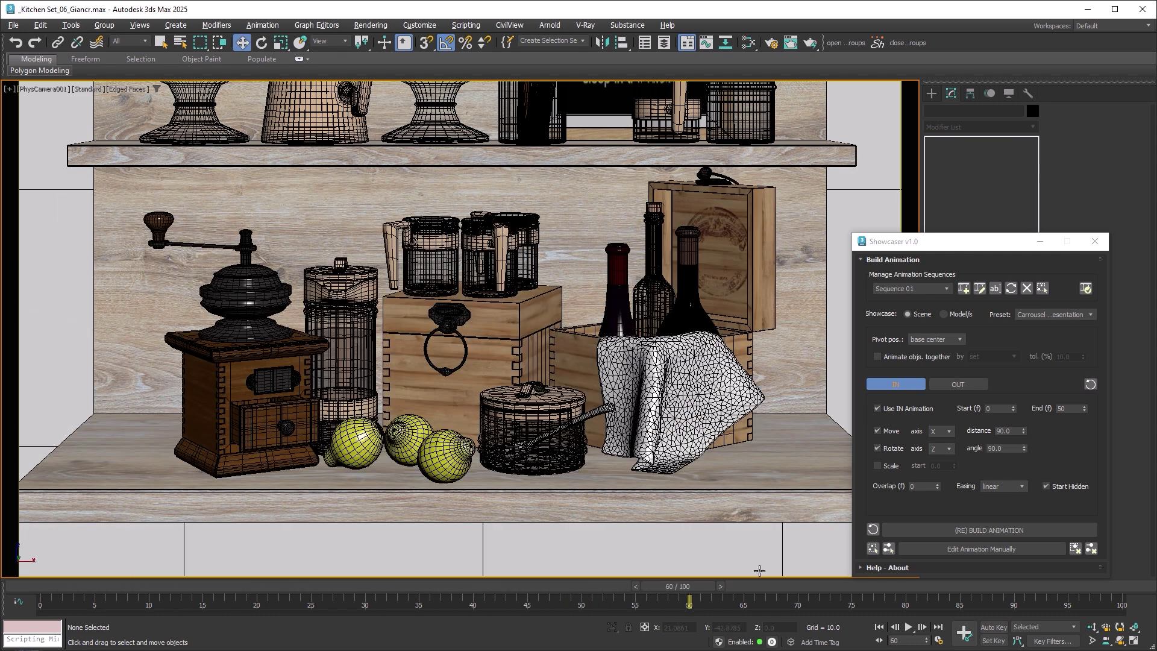
pyautogui.click(877, 465)
pyautogui.click(932, 465)
pyautogui.write('20')
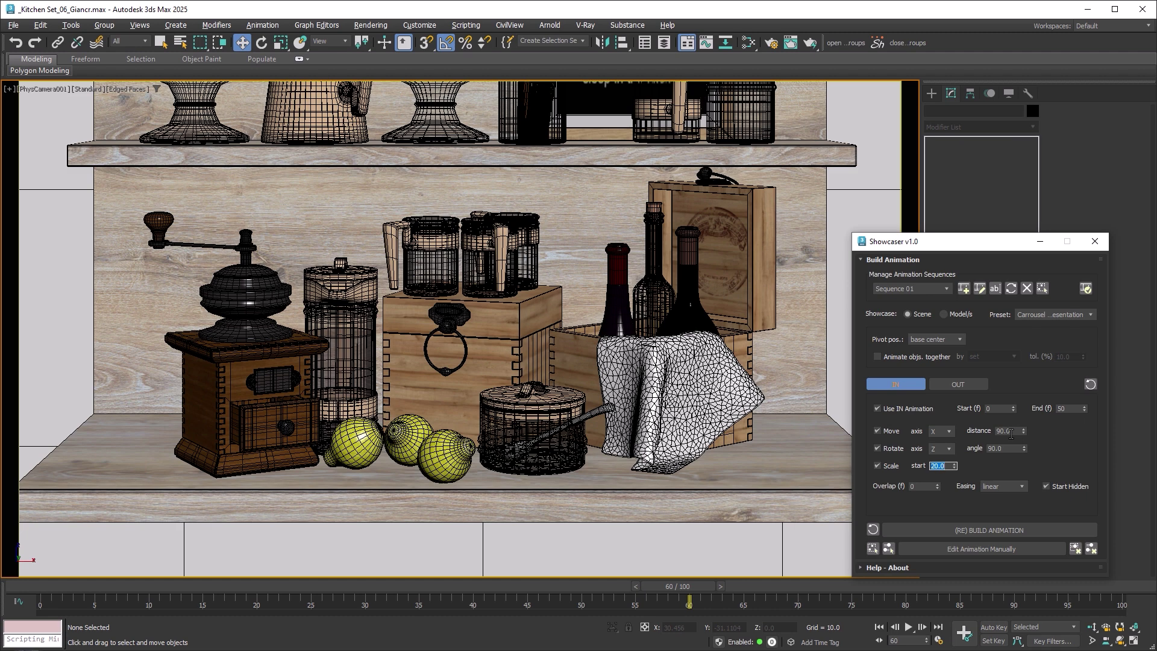
# Set the IN move distance to 40, overlap to 5 frames, and easing to ease in.
pyautogui.moveTo(1011, 431); pyautogui.dragTo(998, 431)
pyautogui.moveTo(920, 488); pyautogui.dragTo(906, 486)
pyautogui.write('5')
pyautogui.click(1022, 487)
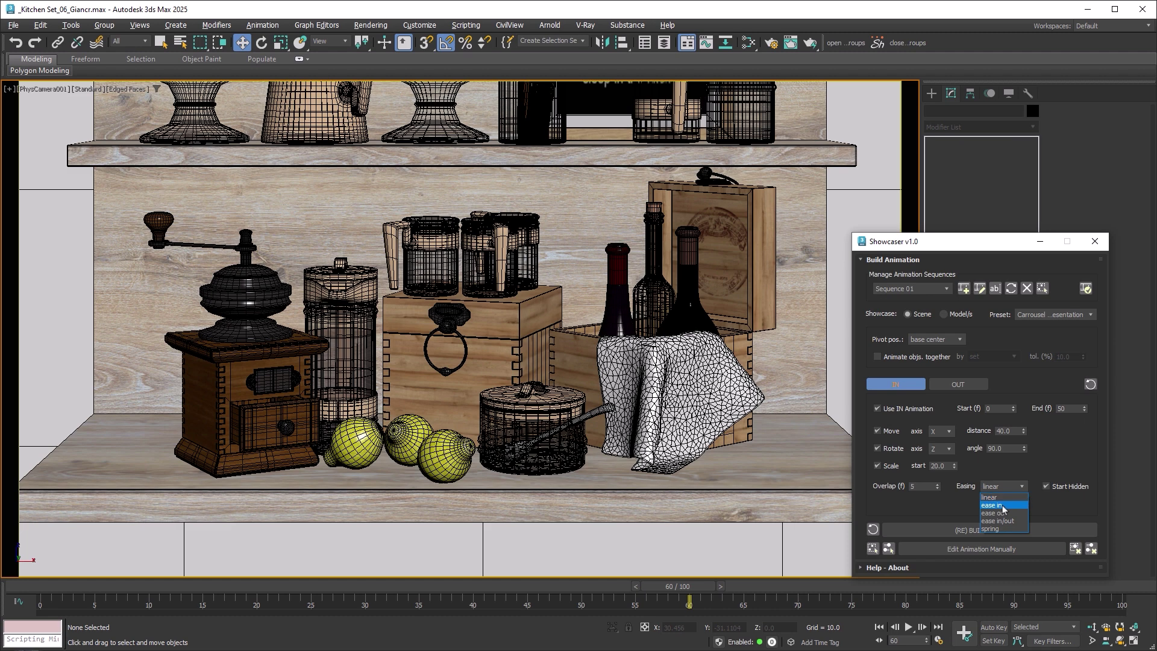
pyautogui.click(1001, 505)
# Rebuild the IN animation, replacing the old one, then preview it between frames 38 and 62.
pyautogui.click(995, 535)
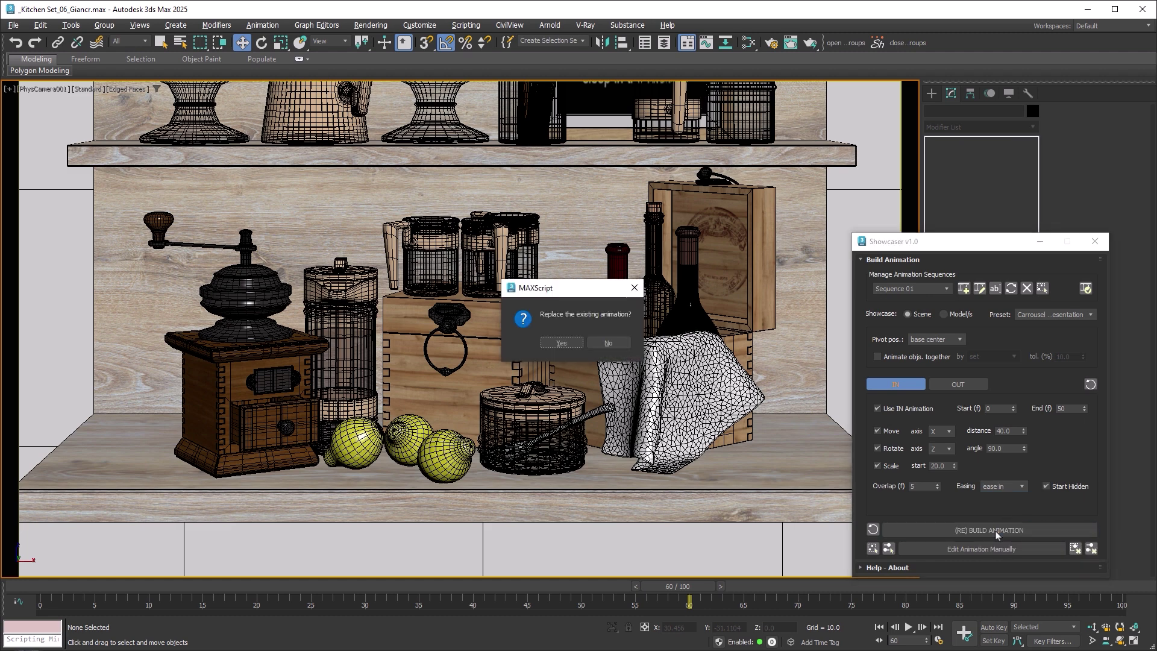
pyautogui.click(569, 342)
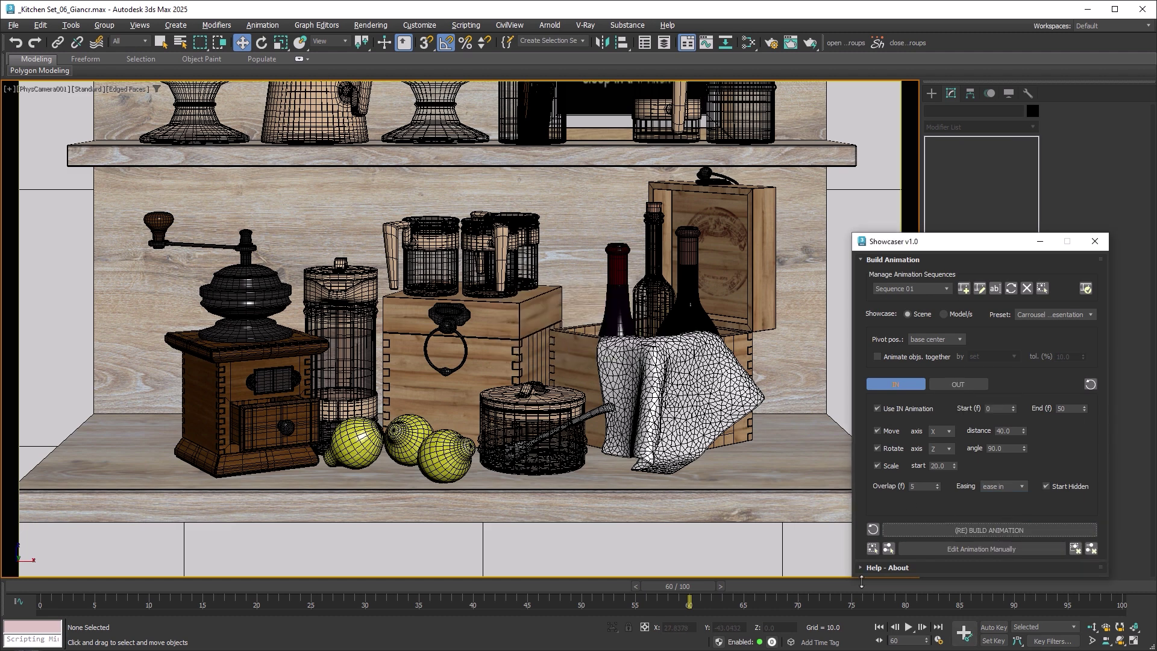
pyautogui.click(878, 627)
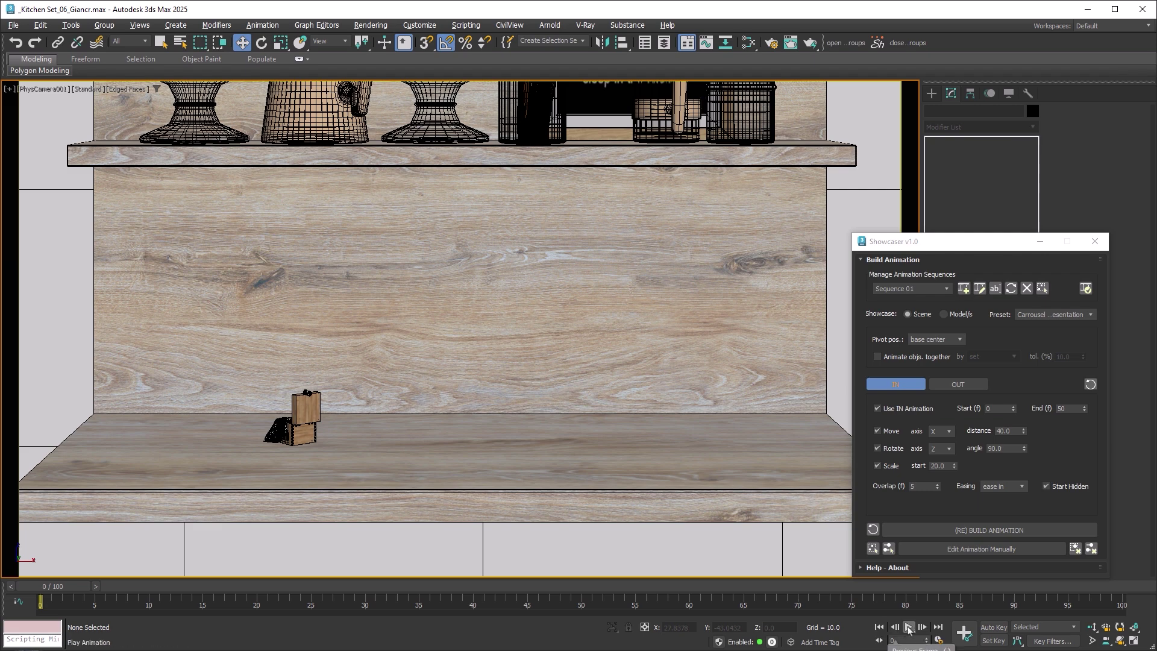
pyautogui.click(908, 627)
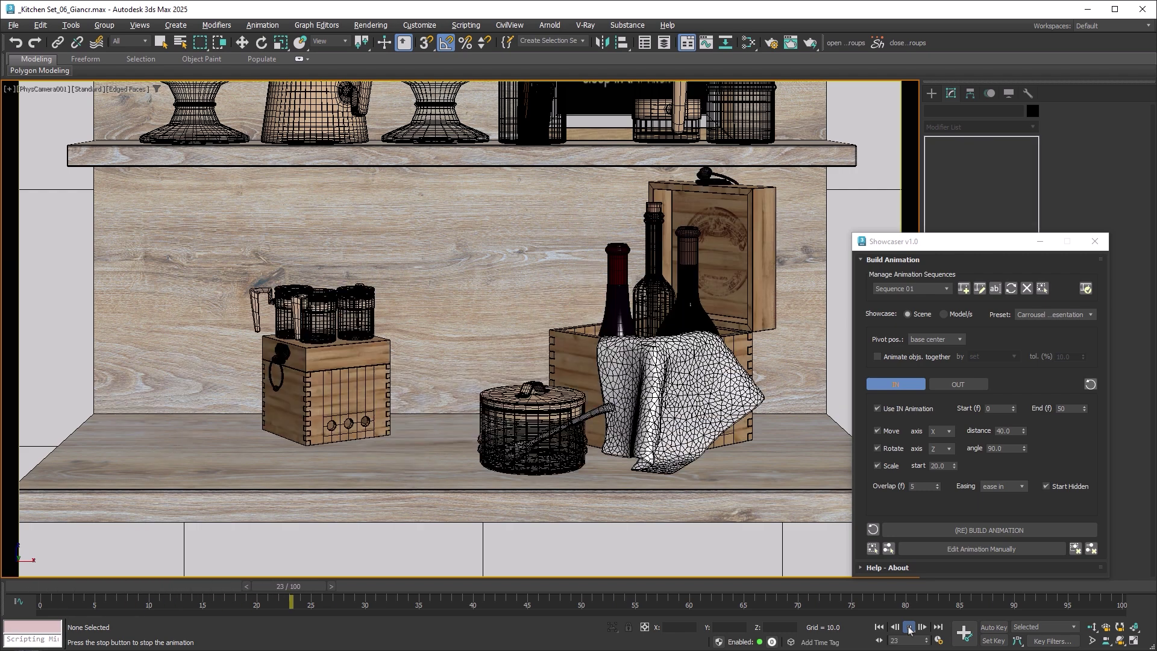
pyautogui.click(908, 627)
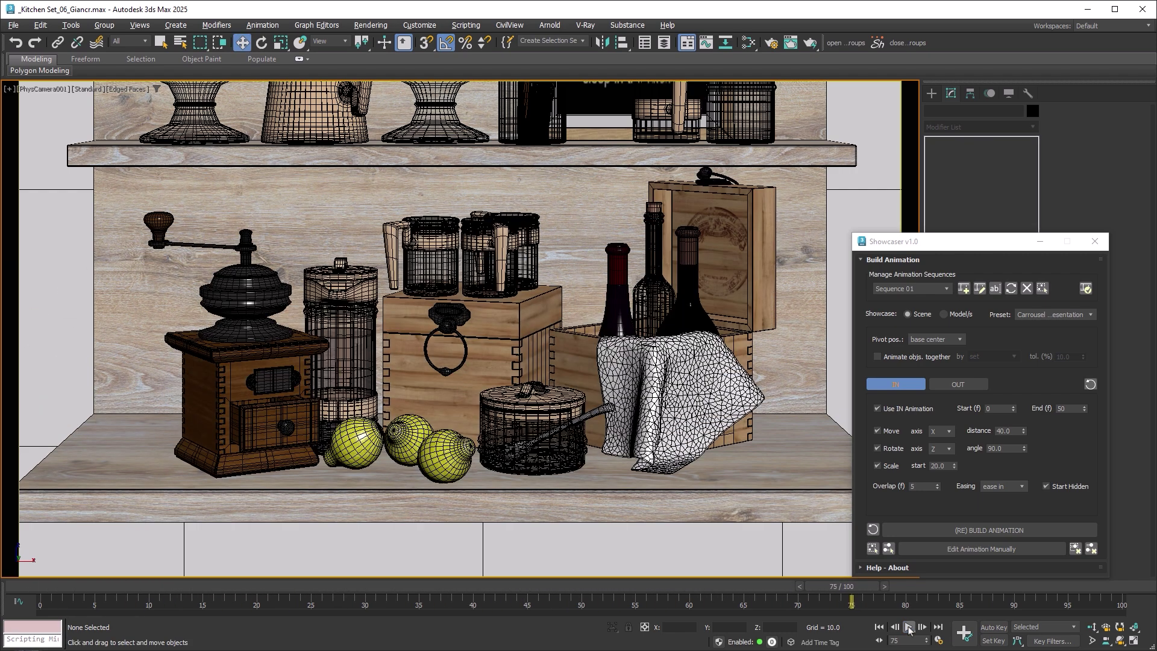
pyautogui.moveTo(858, 583)
pyautogui.mouseDown()
pyautogui.moveTo(186, 563)
pyautogui.moveTo(450, 567)
pyautogui.mouseUp()
pyautogui.moveTo(548, 569); pyautogui.dragTo(727, 572)
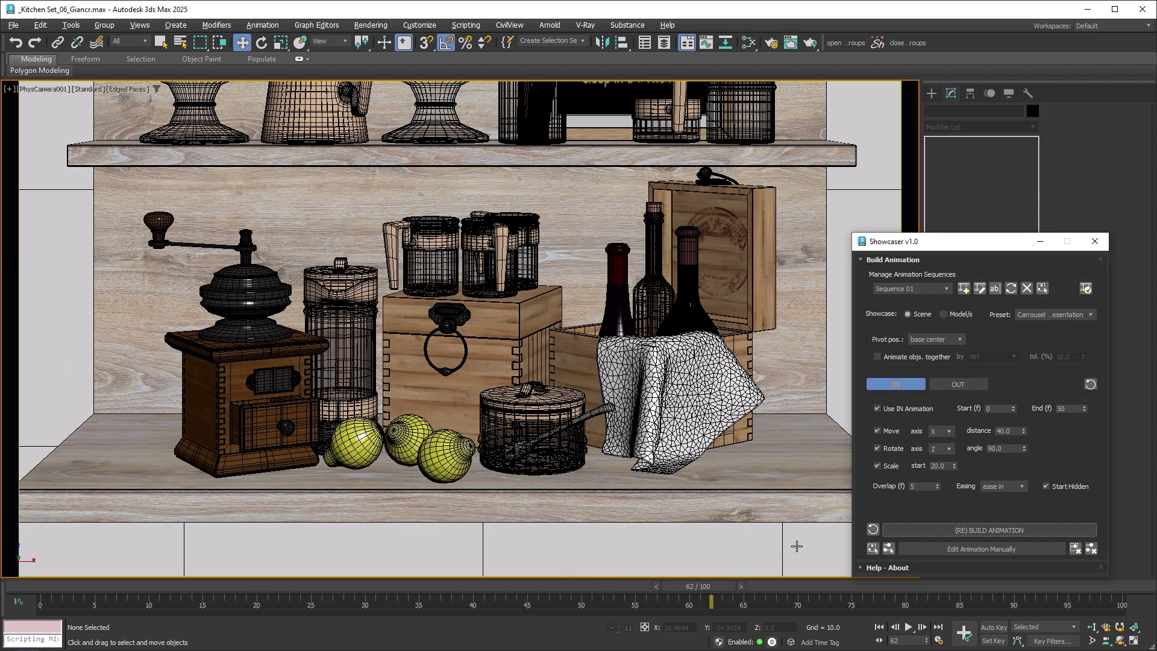
# Enable the OUT animation ending at frame 110 with a move distance of 40.
pyautogui.click(960, 386)
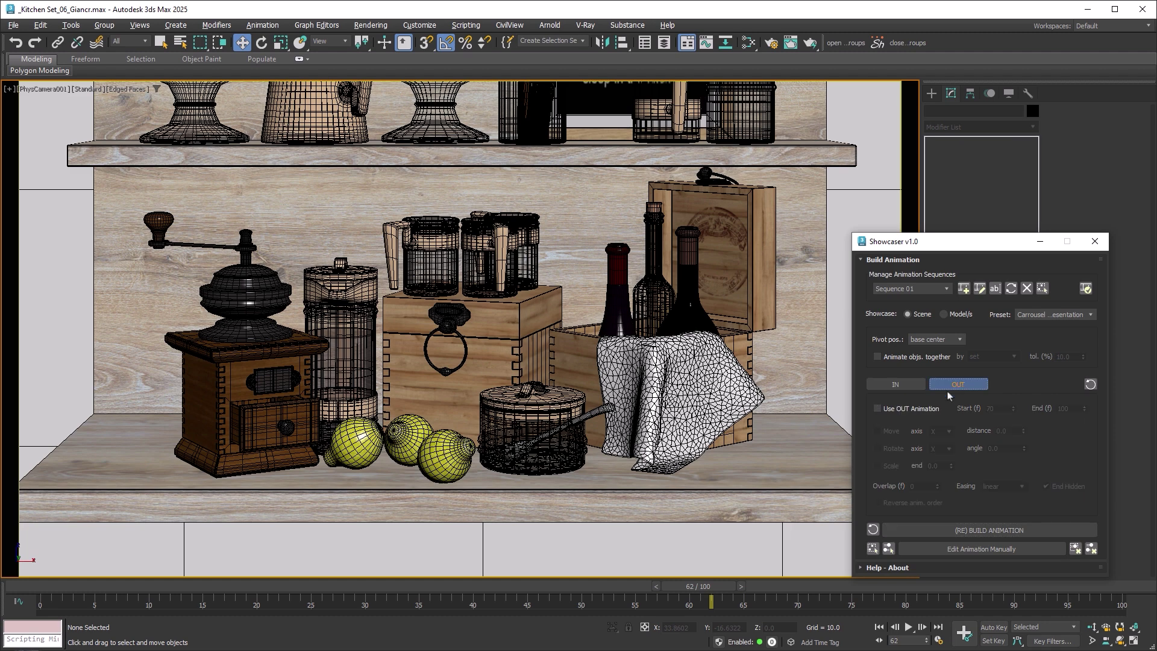
pyautogui.click(893, 410)
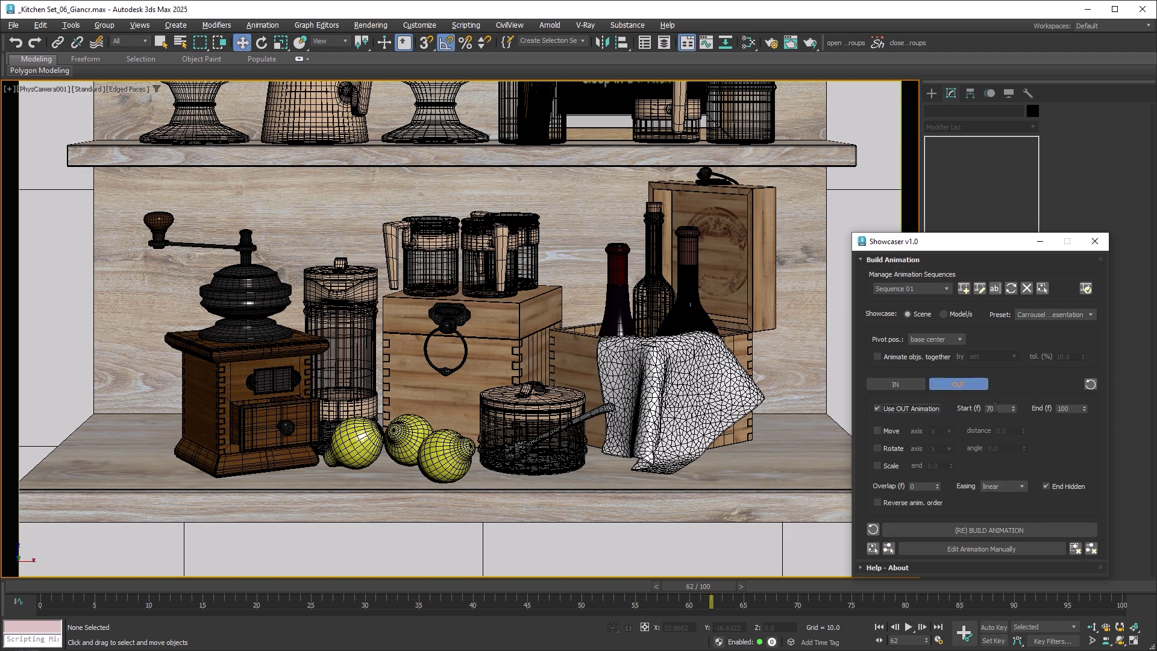
pyautogui.moveTo(1070, 409); pyautogui.dragTo(1044, 409)
pyautogui.write('110')
pyautogui.click(888, 432)
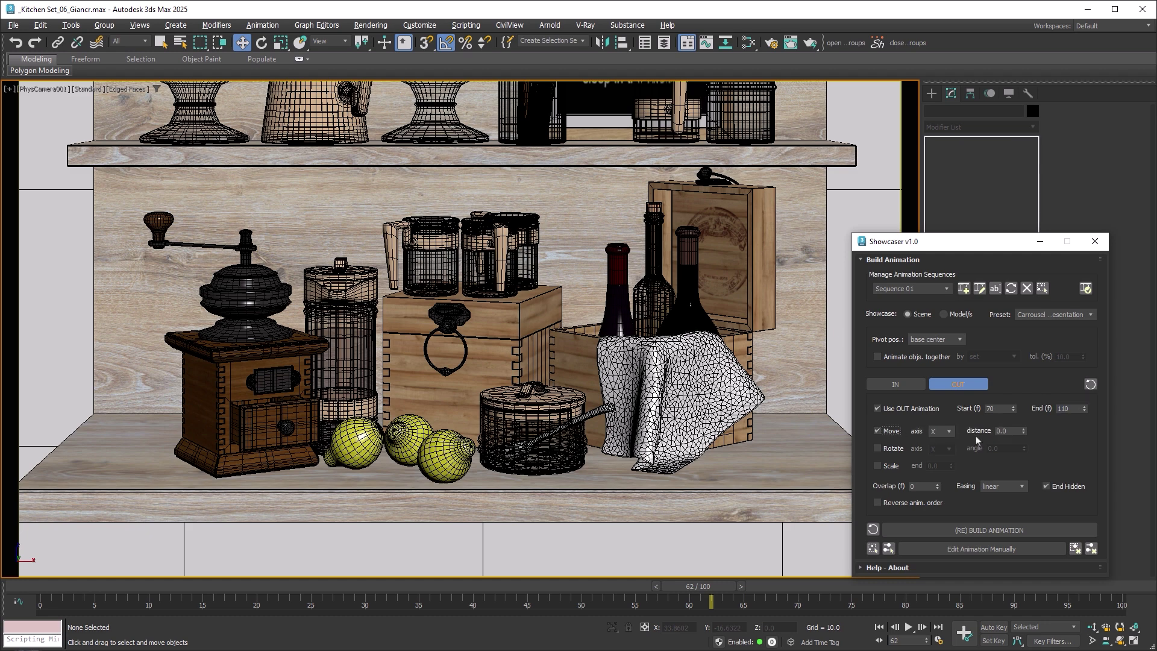
pyautogui.moveTo(1011, 432); pyautogui.dragTo(984, 421)
pyautogui.write('40')
pyautogui.press('Return')
# Give the OUT animation a 90-degree Z rotation, scale end 20, overlap 5 and ease-in easing.
pyautogui.click(877, 448)
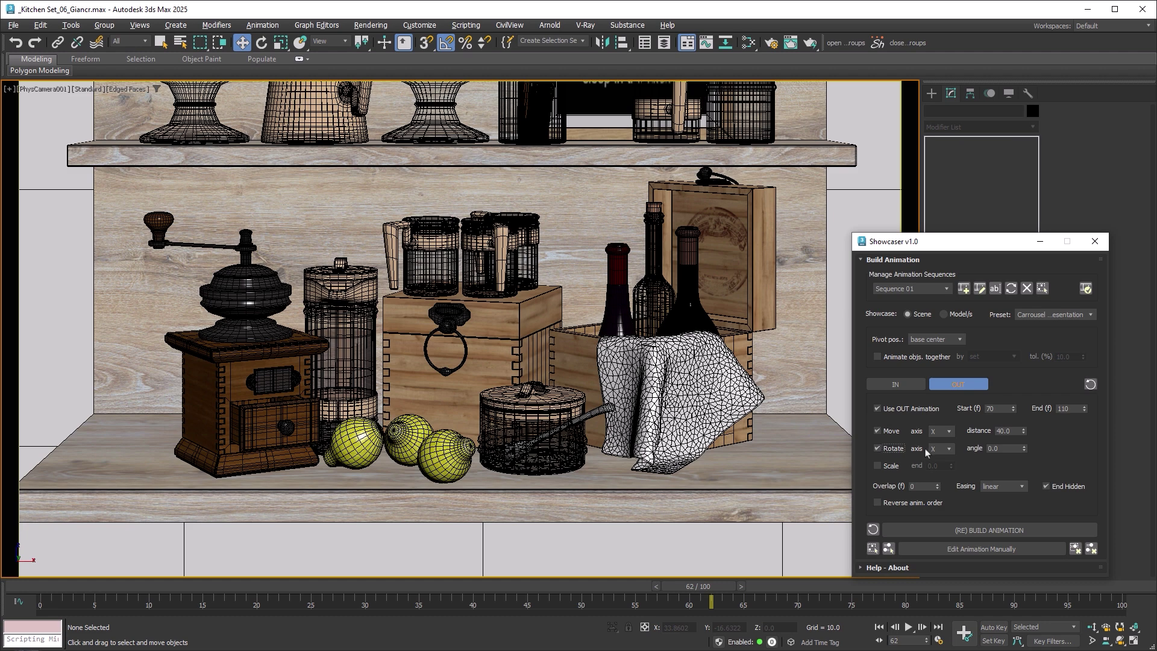
pyautogui.click(948, 449)
pyautogui.click(943, 475)
pyautogui.moveTo(1002, 453); pyautogui.dragTo(982, 452)
pyautogui.press('Return')
pyautogui.click(877, 465)
pyautogui.click(937, 466)
pyautogui.moveTo(936, 466); pyautogui.dragTo(920, 453)
pyautogui.click(912, 489)
pyautogui.click(1008, 488)
pyautogui.click(996, 507)
# Rebuild the animation with the OUT moves and preview the full 110-frame playback.
pyautogui.click(1000, 530)
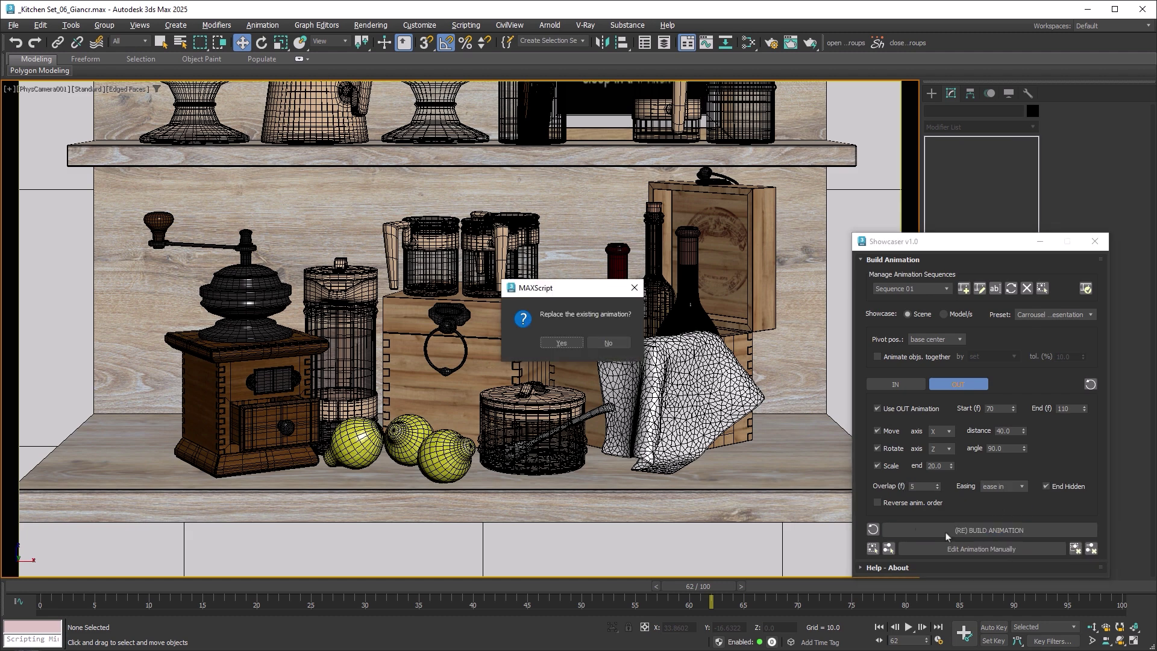
pyautogui.click(570, 345)
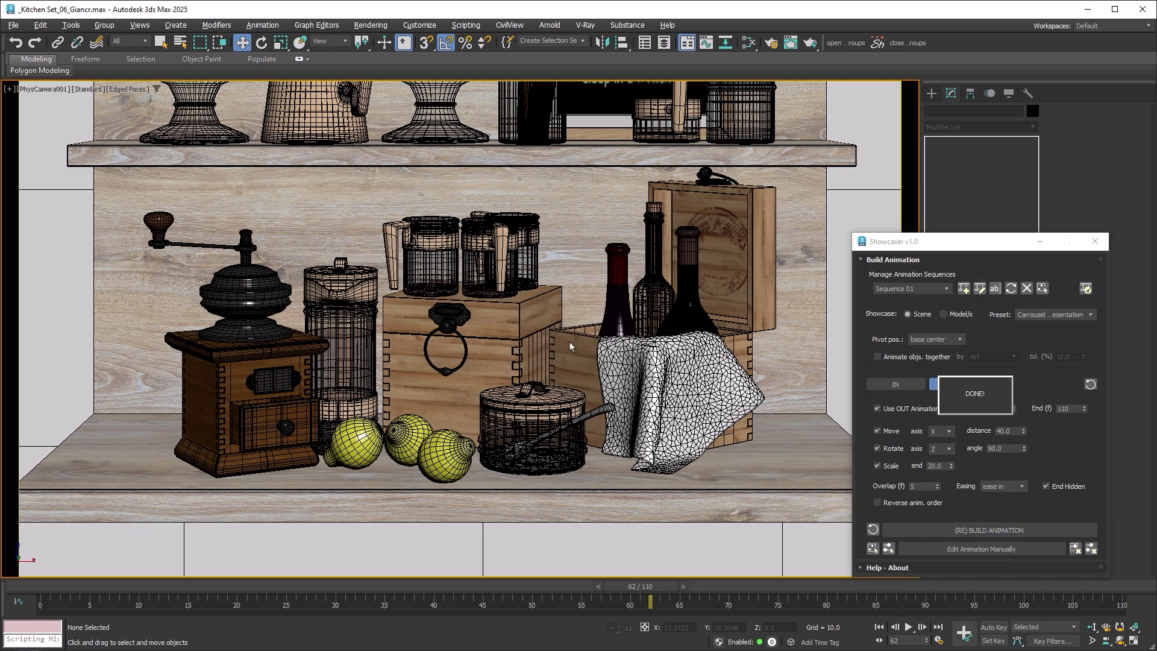
pyautogui.click(879, 626)
pyautogui.click(908, 628)
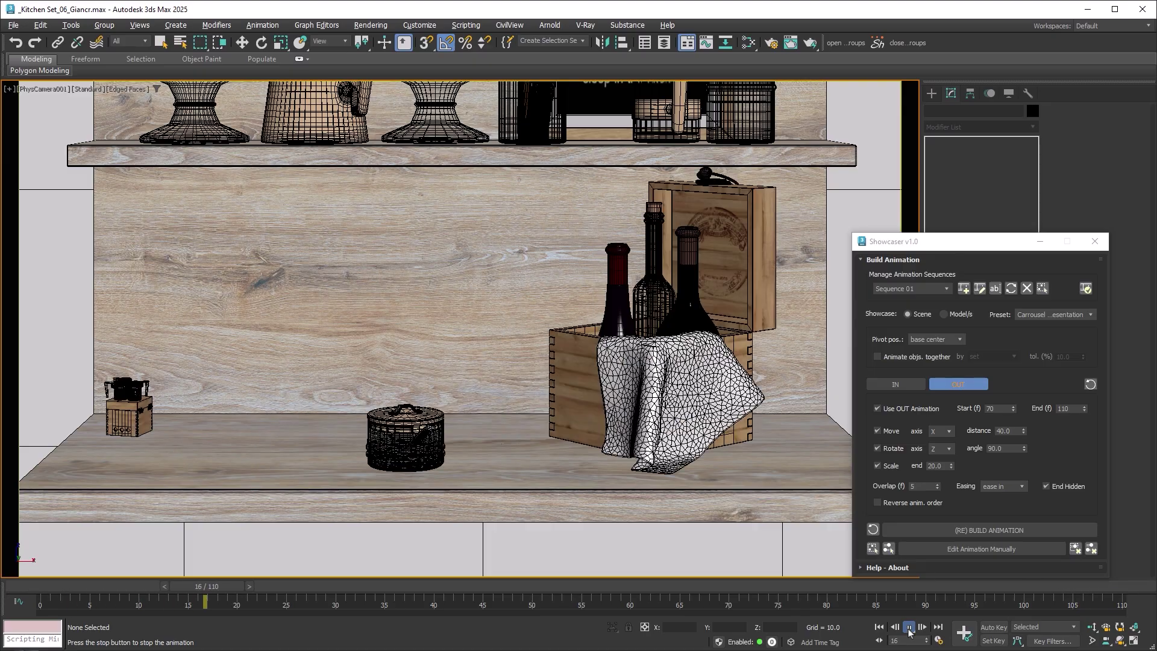
pyautogui.click(909, 629)
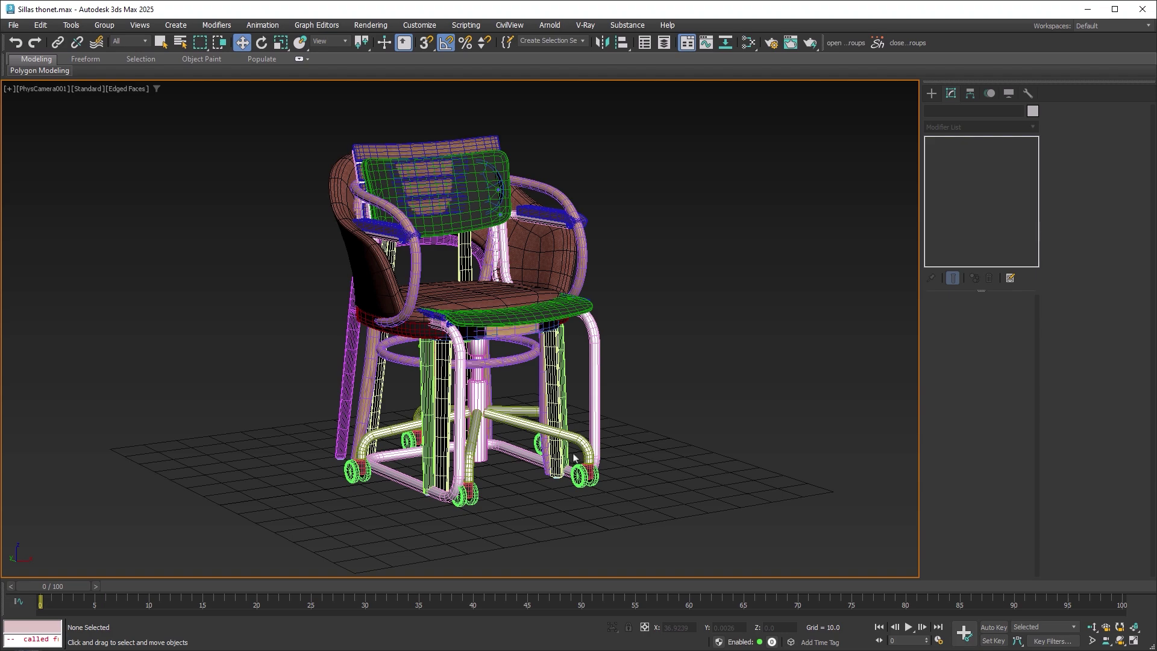
# Move the armchair and office chair aside, then undo both moves.
pyautogui.moveTo(494, 332); pyautogui.dragTo(244, 335)
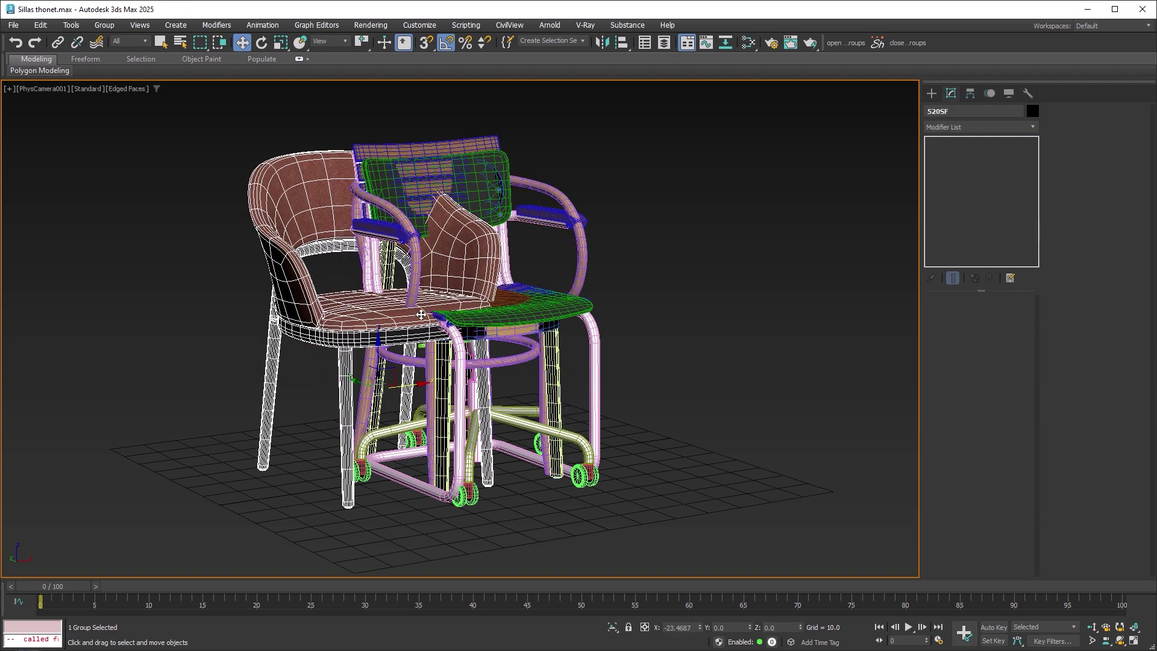
pyautogui.moveTo(468, 298)
pyautogui.mouseDown()
pyautogui.moveTo(760, 258)
pyautogui.moveTo(738, 260)
pyautogui.moveTo(880, 219)
pyautogui.mouseUp()
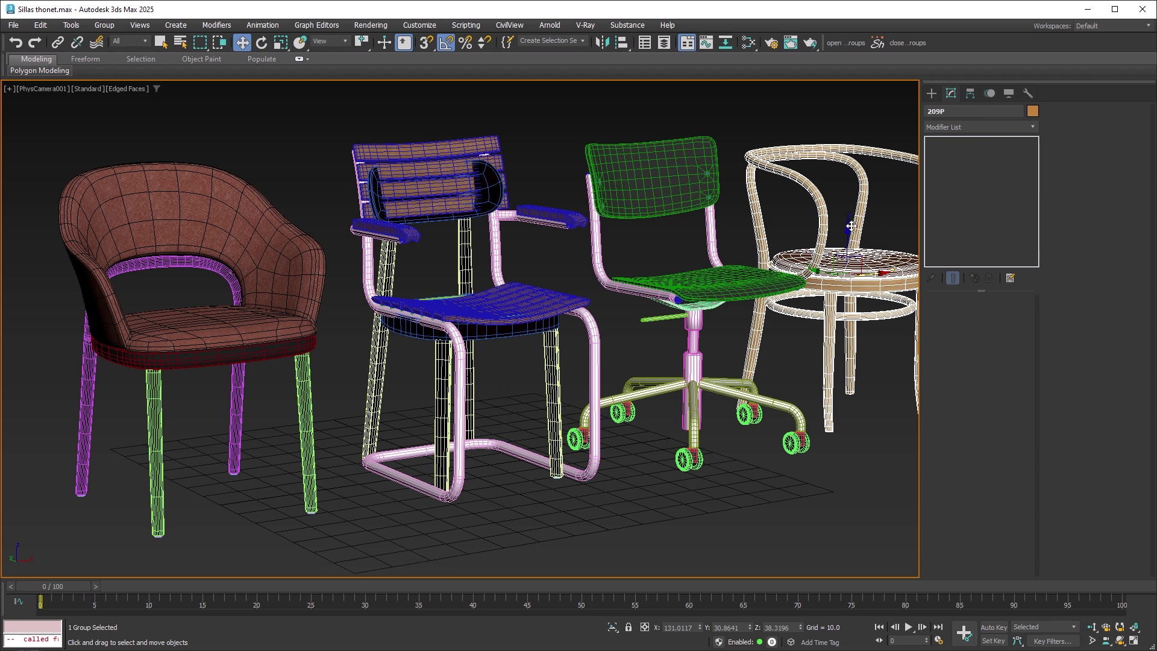
pyautogui.hotkey('ctrl', 'z')
pyautogui.hotkey('ctrl', 'z')
pyautogui.hotkey('ctrl', 'z')
pyautogui.hotkey('ctrl', 'z')
pyautogui.hotkey('ctrl', 'z')
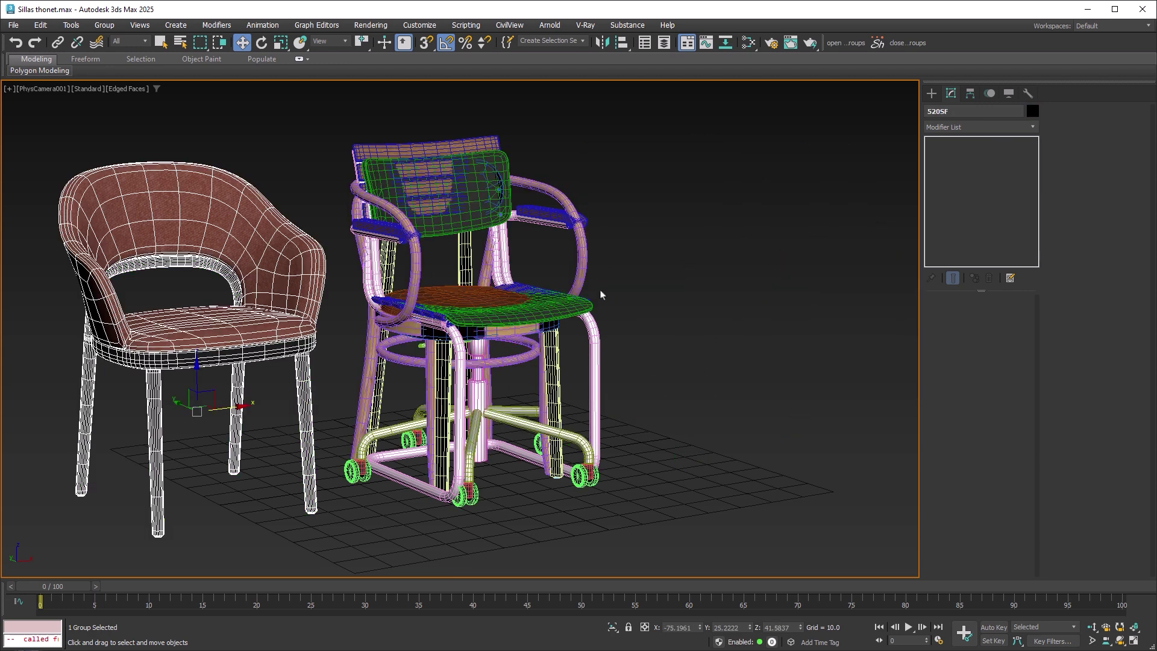
pyautogui.hotkey('ctrl', 'z')
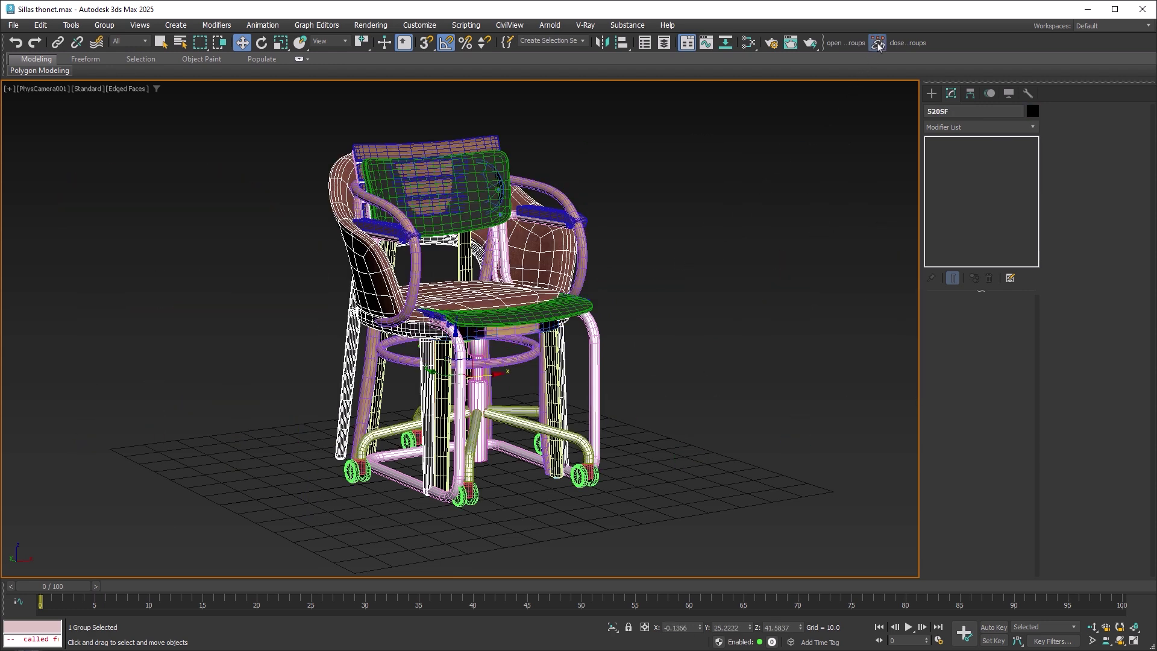
# Create a new Showcaser Sequence 01 and bring up its object list.
pyautogui.click(878, 43)
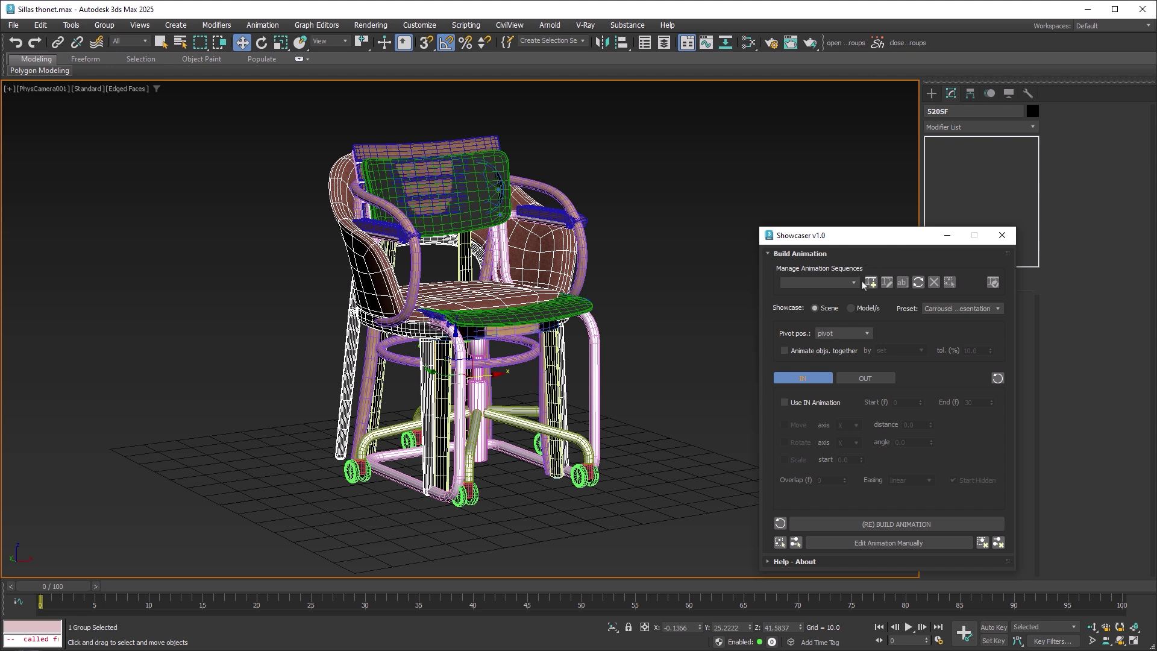
pyautogui.click(863, 282)
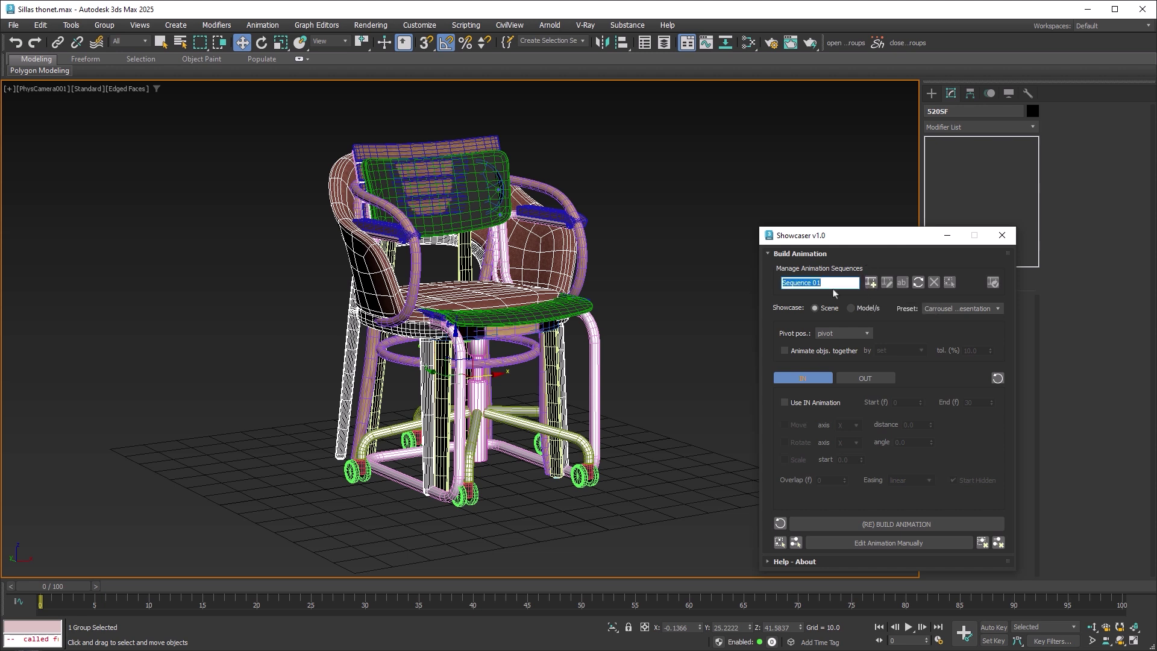
pyautogui.press('Return')
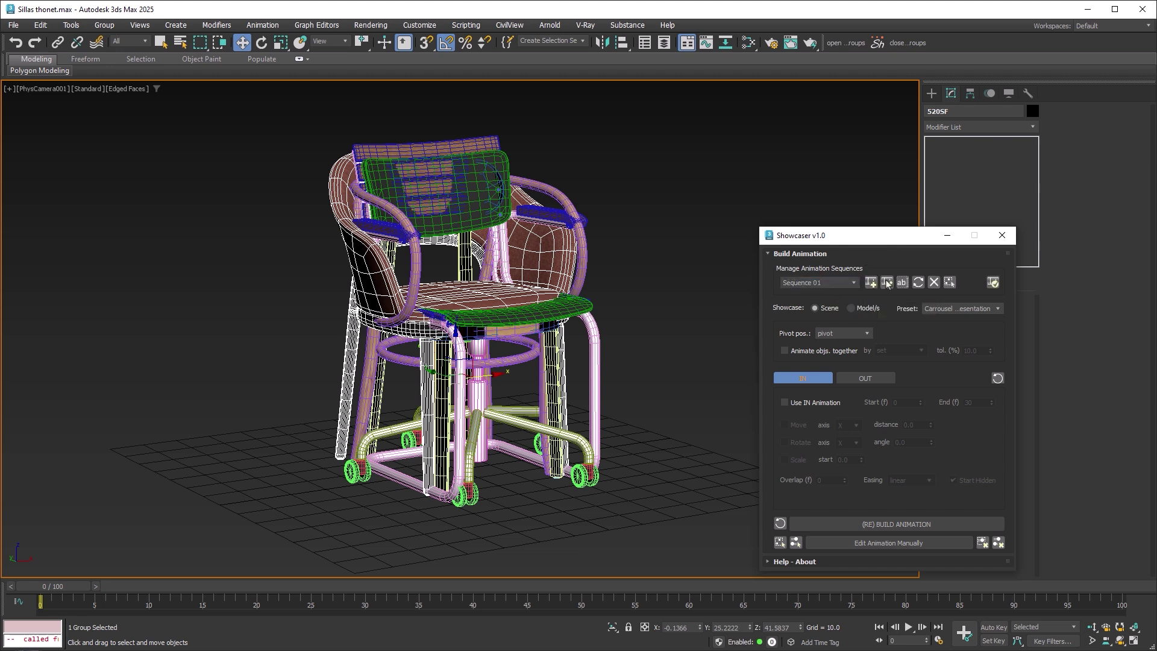
pyautogui.click(886, 282)
# Add all five chair groups to the sequence's object list.
pyautogui.moveTo(659, 236); pyautogui.dragTo(329, 384)
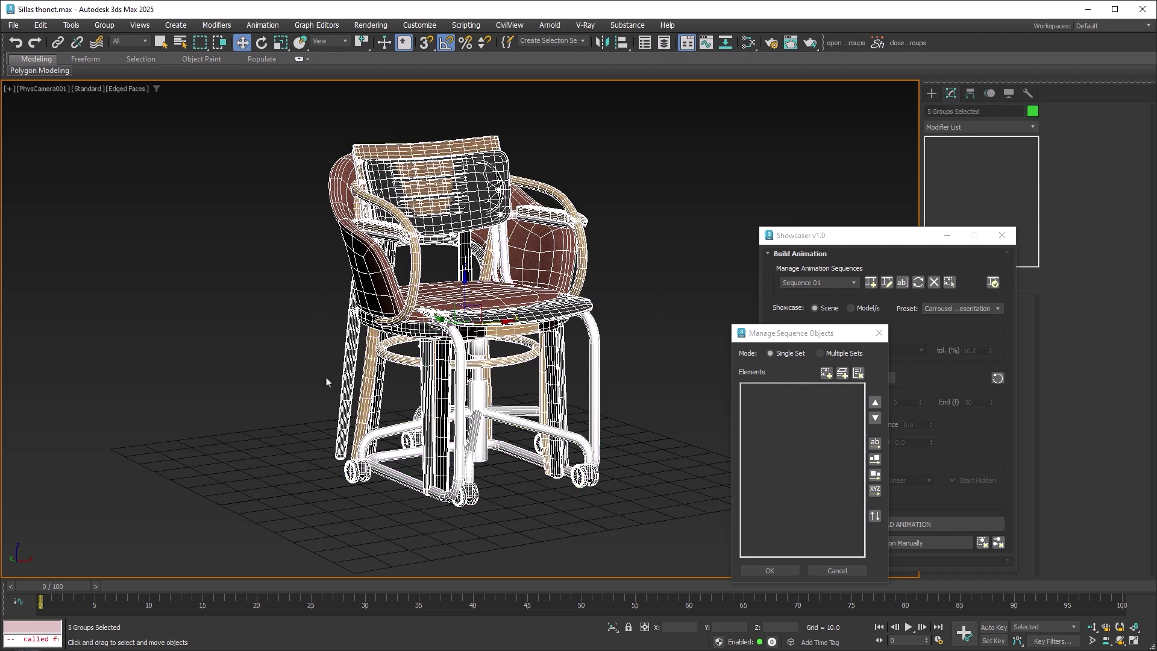
pyautogui.click(825, 373)
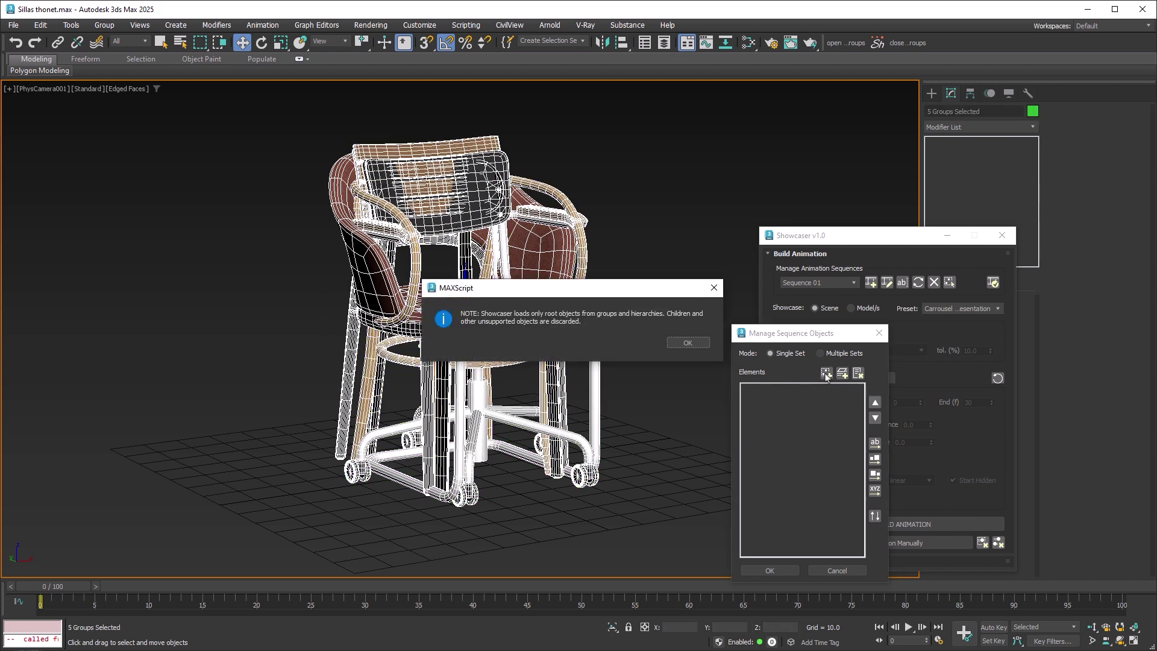
pyautogui.click(681, 343)
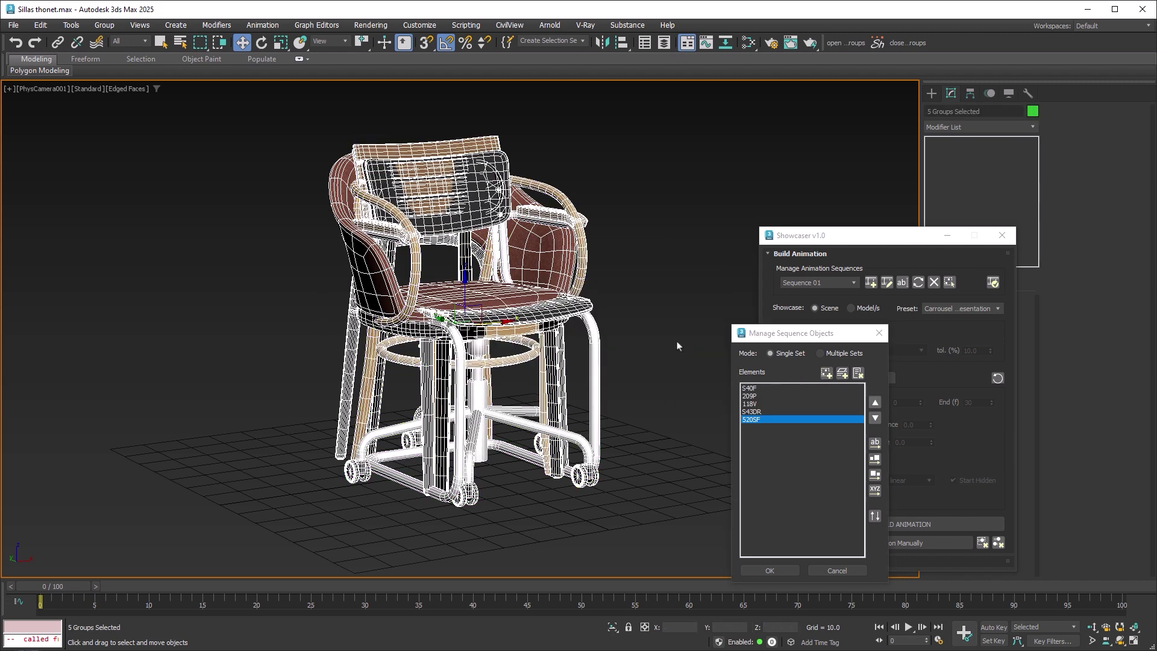
pyautogui.click(769, 570)
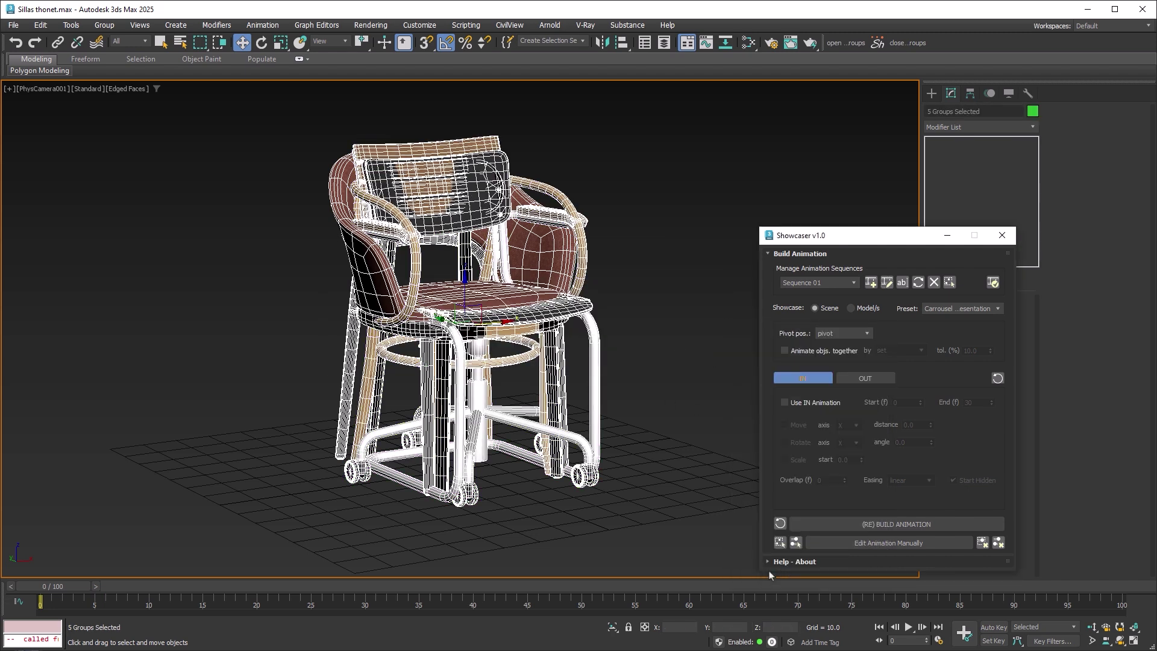
# Set Showcase to Model/s, pivot to base center, and end frame to 1200.
pyautogui.click(851, 308)
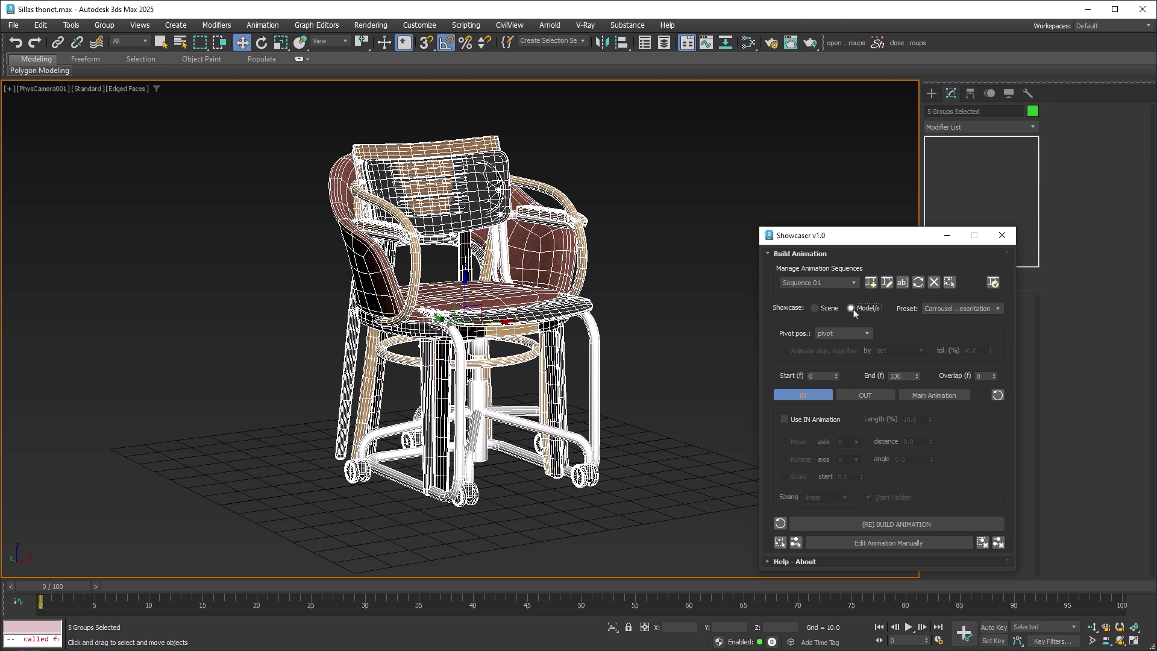
pyautogui.click(867, 335)
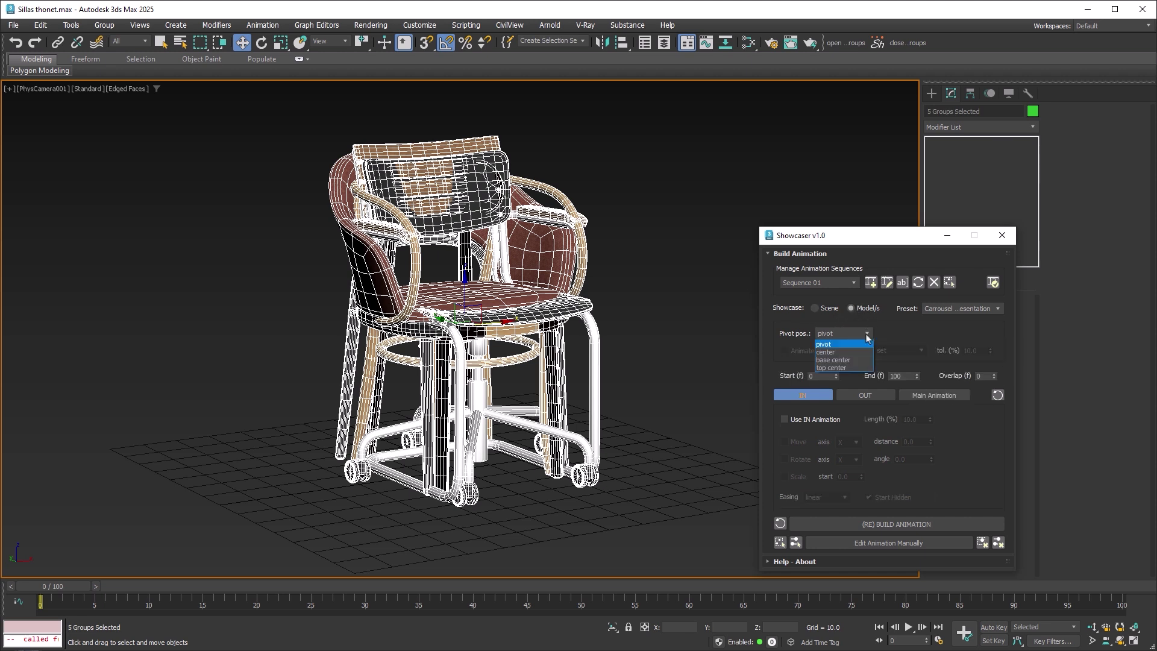
pyautogui.click(836, 362)
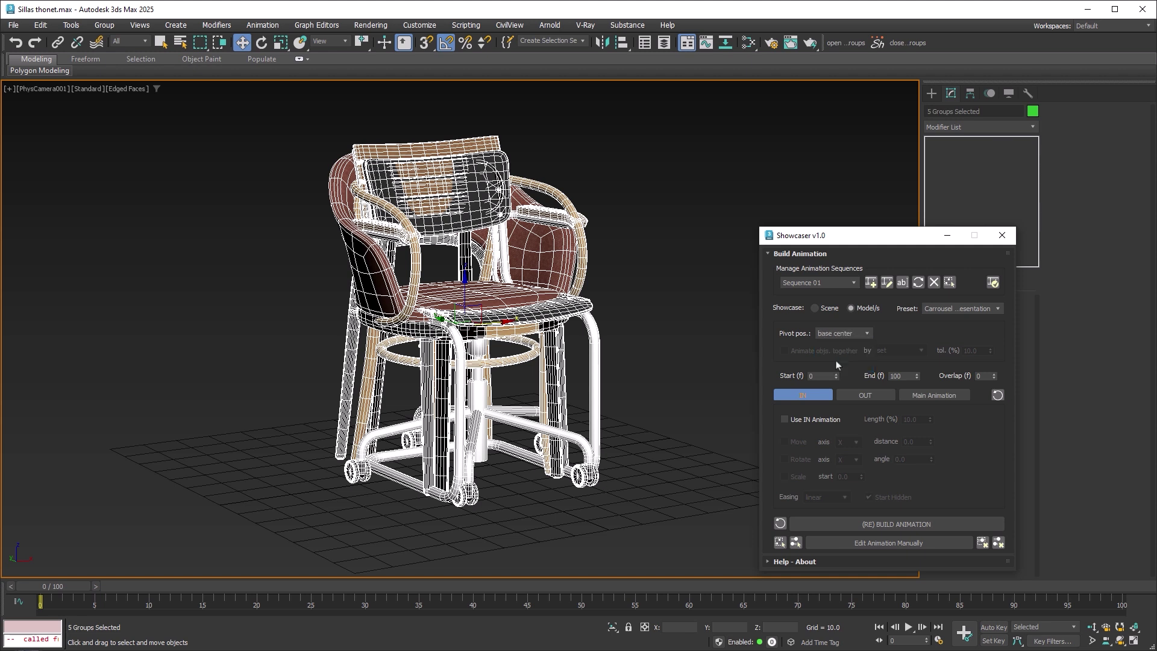
pyautogui.doubleClick(877, 376)
pyautogui.write('1200')
pyautogui.press('Return')
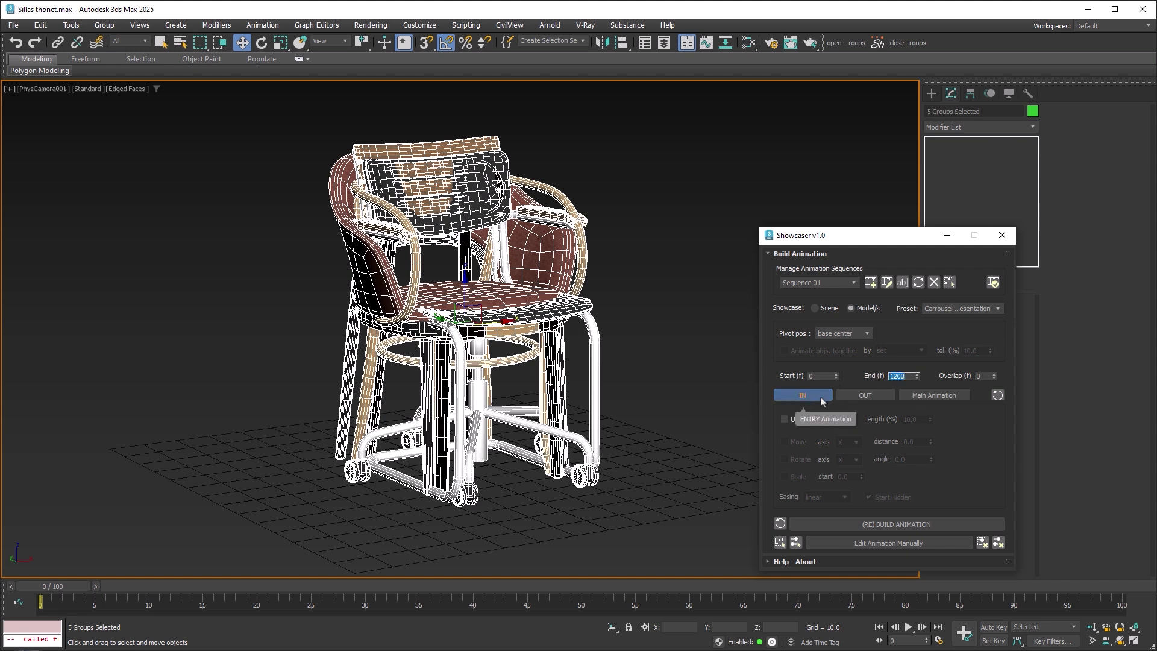
# Turn on the IN animation with a 30% length and Move enabled.
pyautogui.click(785, 420)
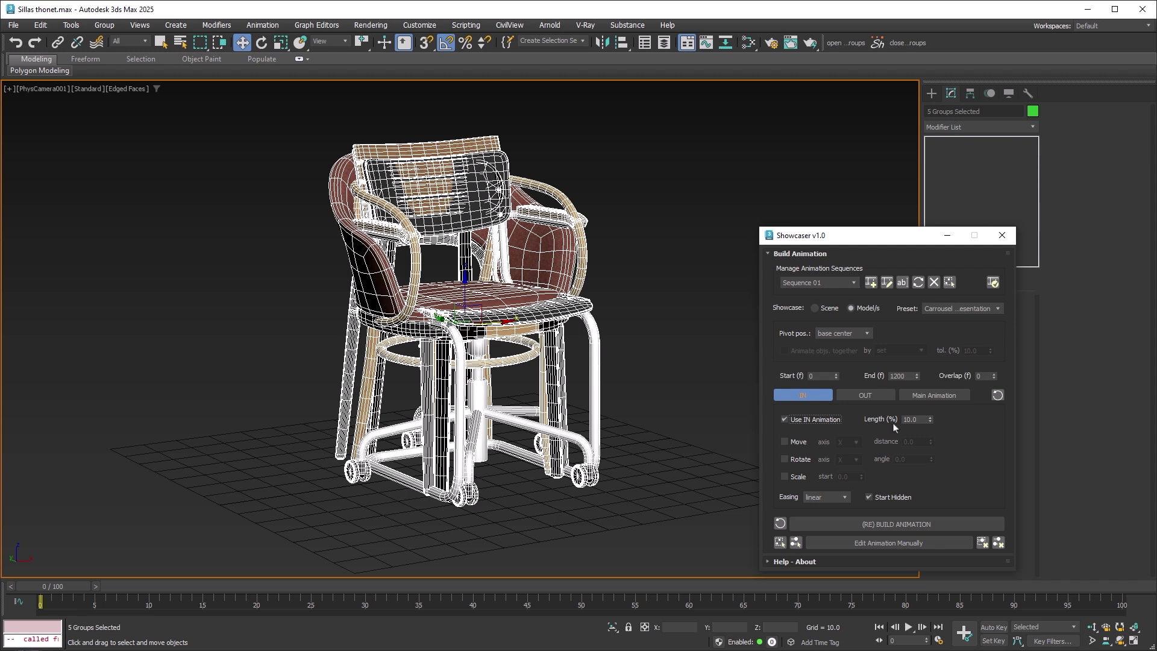
pyautogui.moveTo(918, 420); pyautogui.dragTo(894, 416)
pyautogui.write('30')
pyautogui.press('Return')
pyautogui.click(793, 442)
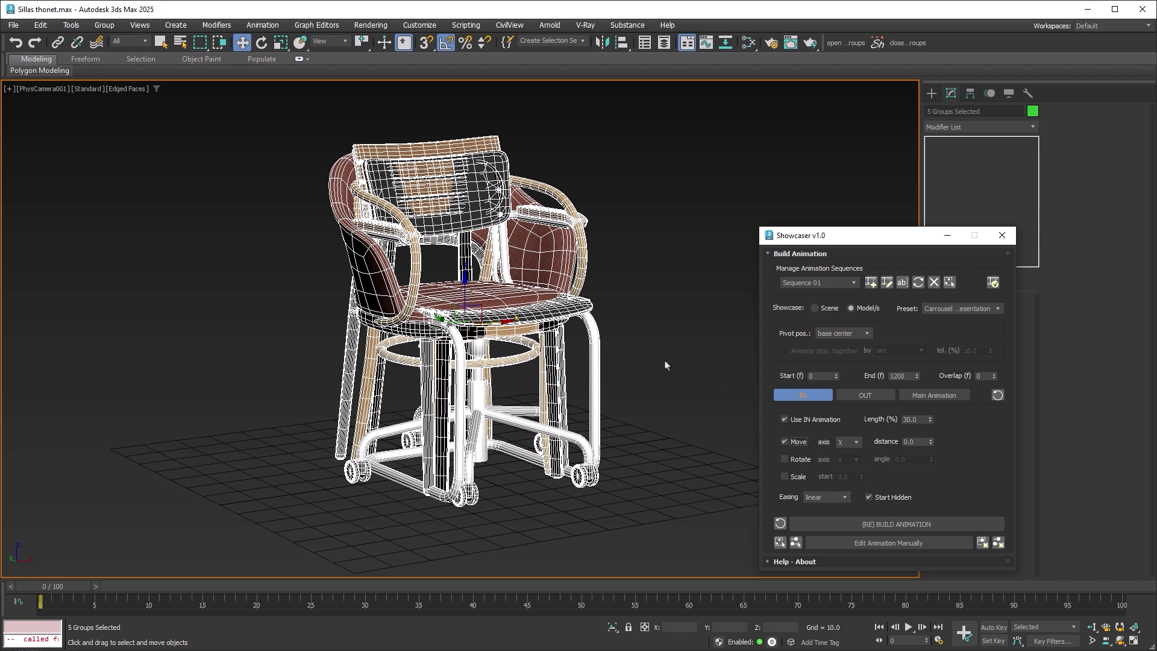
# Test-slide the S43DR chair left out of the stack, then undo the move.
pyautogui.click(636, 358)
pyautogui.click(508, 325)
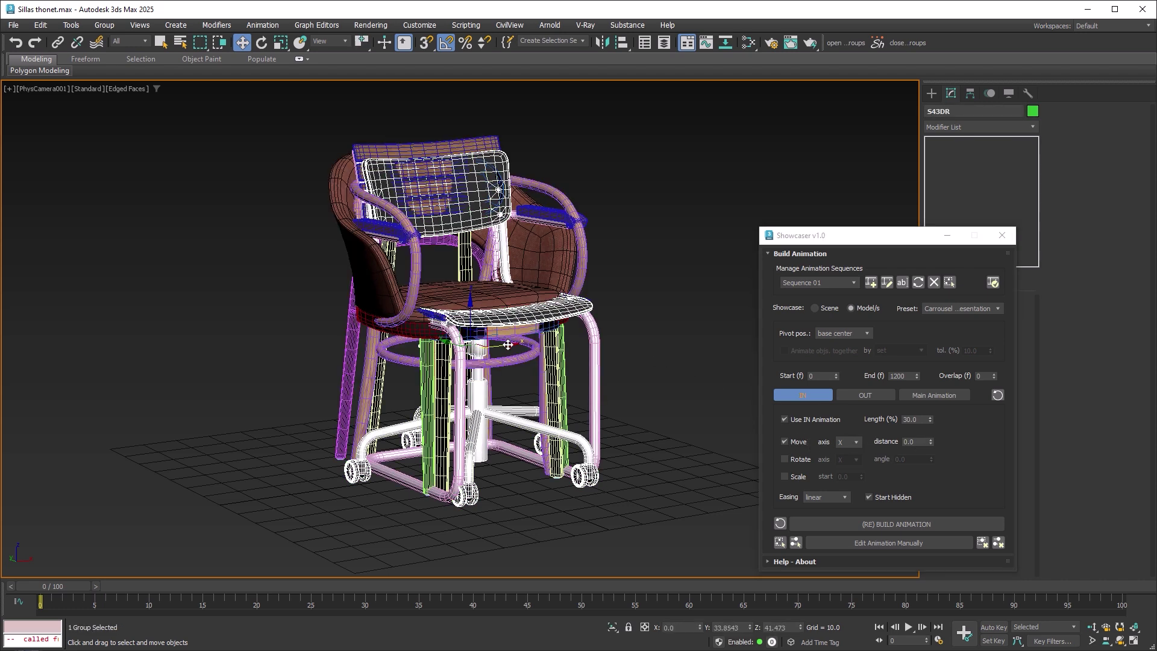
pyautogui.moveTo(506, 343)
pyautogui.mouseDown()
pyautogui.moveTo(204, 384)
pyautogui.moveTo(3, 386)
pyautogui.mouseUp()
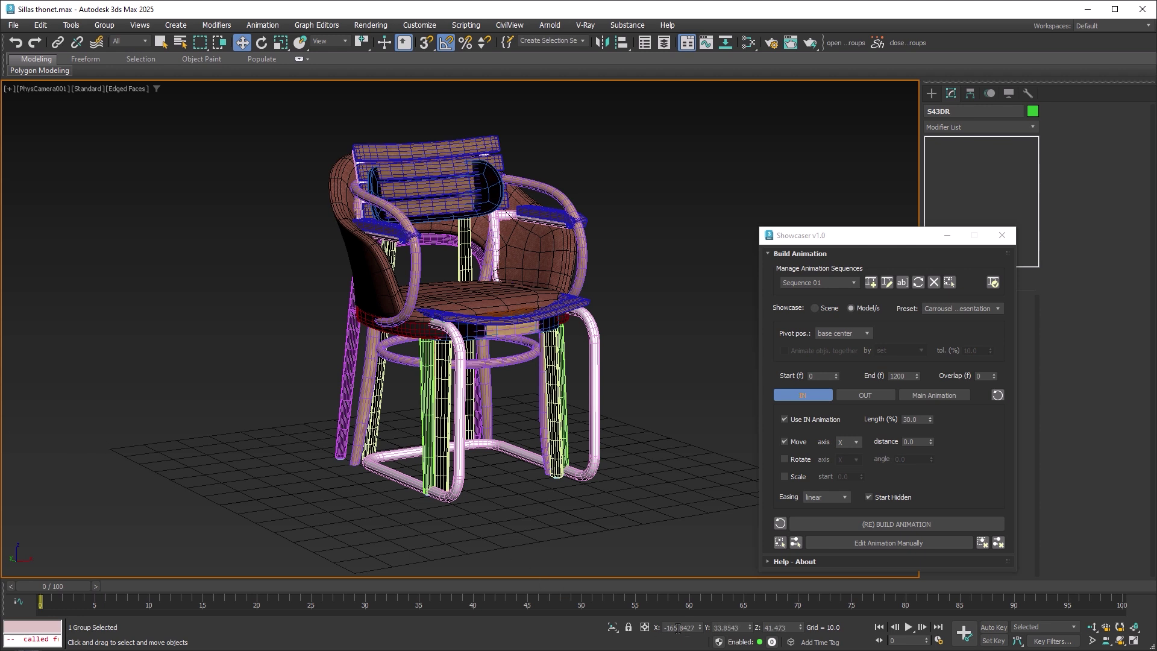
pyautogui.hotkey('ctrl', 'z')
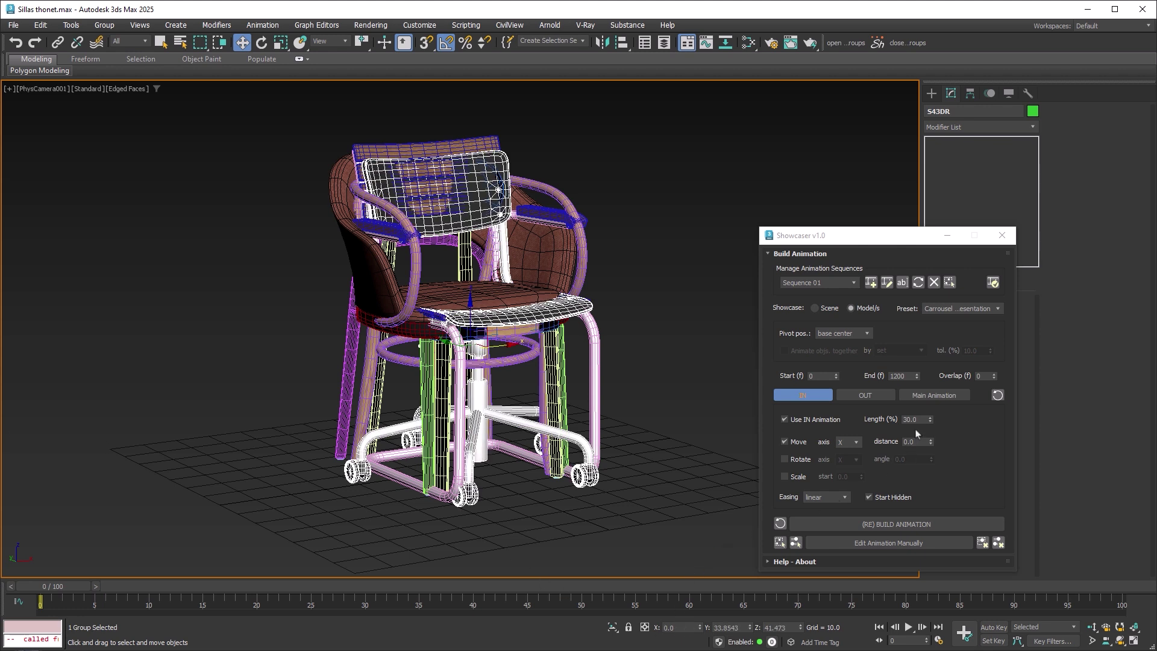
# Set the IN move distance to 170, overlap 5 and easing to ease out.
pyautogui.moveTo(918, 443); pyautogui.dragTo(899, 443)
pyautogui.write('70')
pyautogui.press('Return')
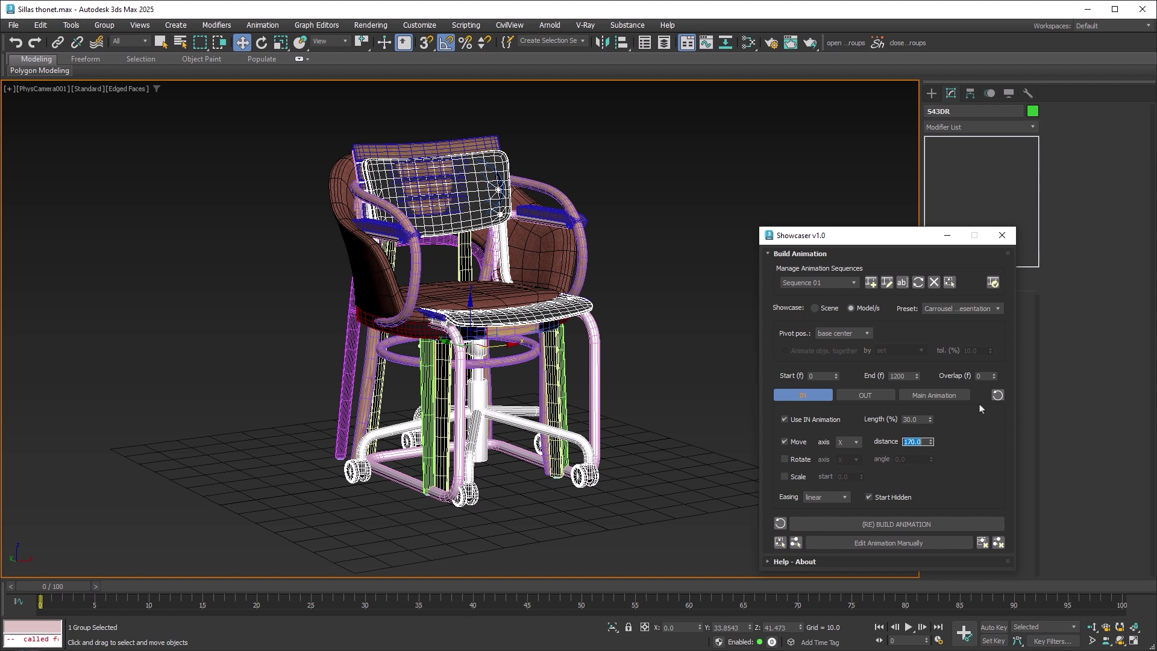
pyautogui.moveTo(983, 377); pyautogui.dragTo(969, 377)
pyautogui.write('5')
pyautogui.click(843, 499)
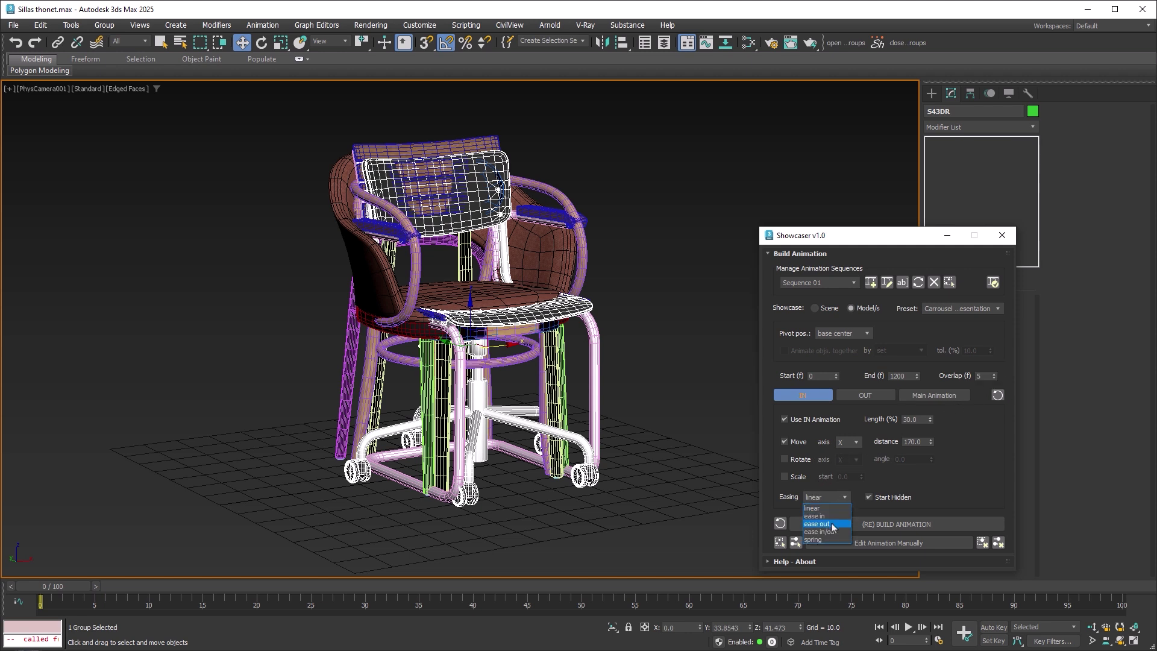
pyautogui.click(833, 524)
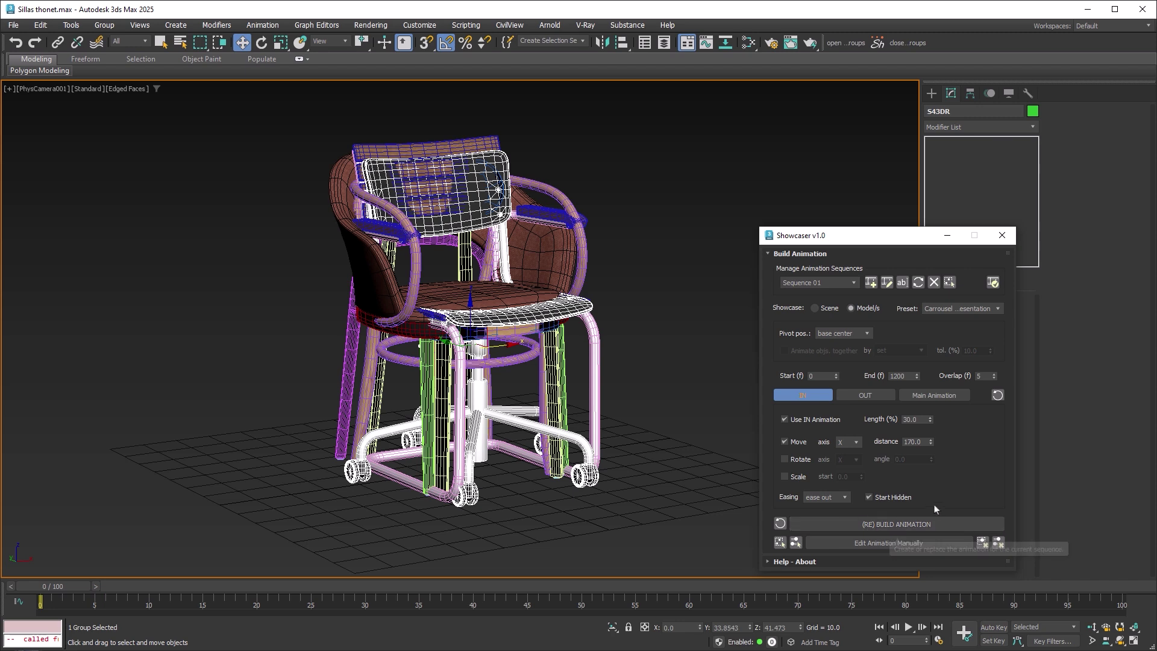
# Build the chair IN animation and play it back, stopping at frame 166.
pyautogui.click(910, 524)
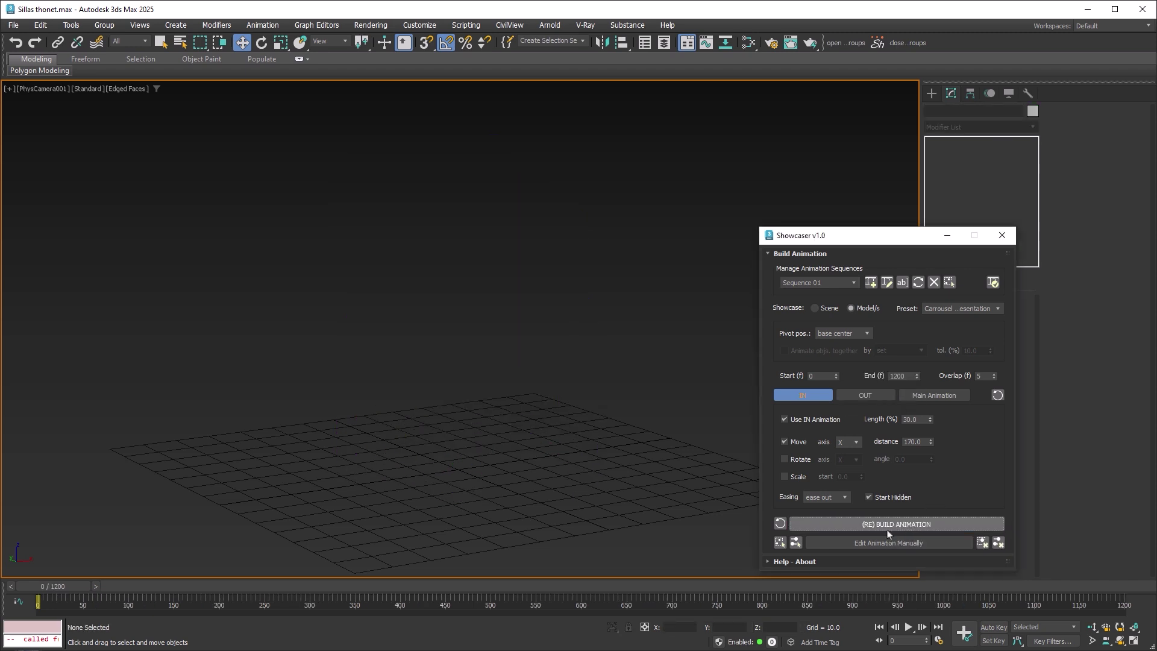
pyautogui.click(908, 627)
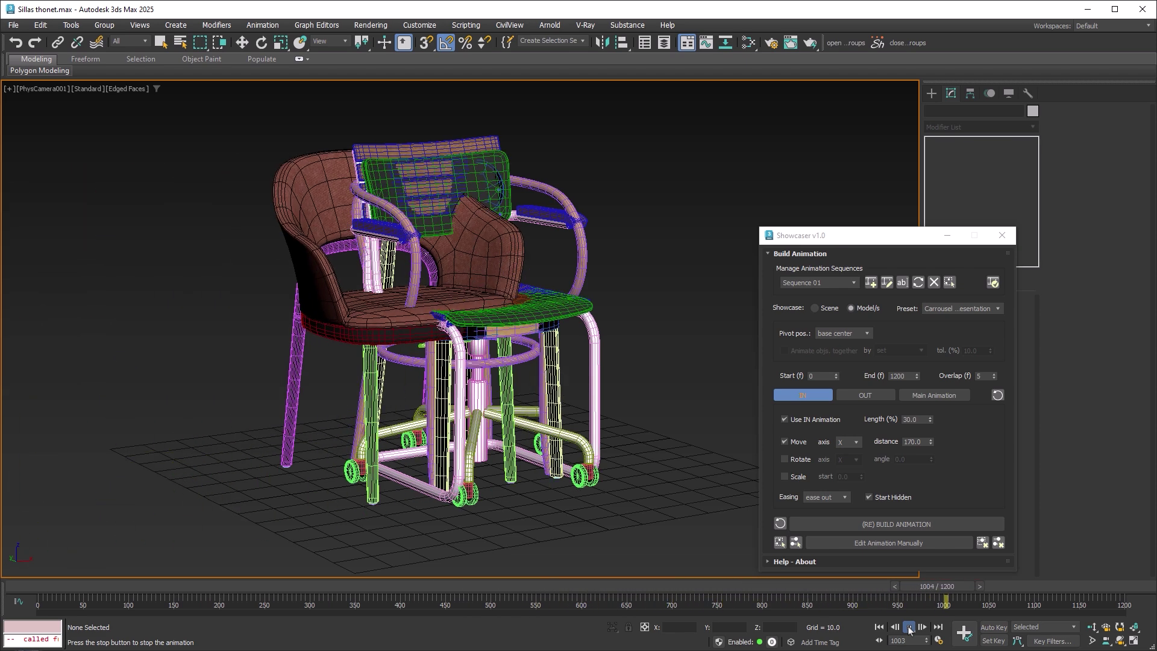
pyautogui.click(908, 627)
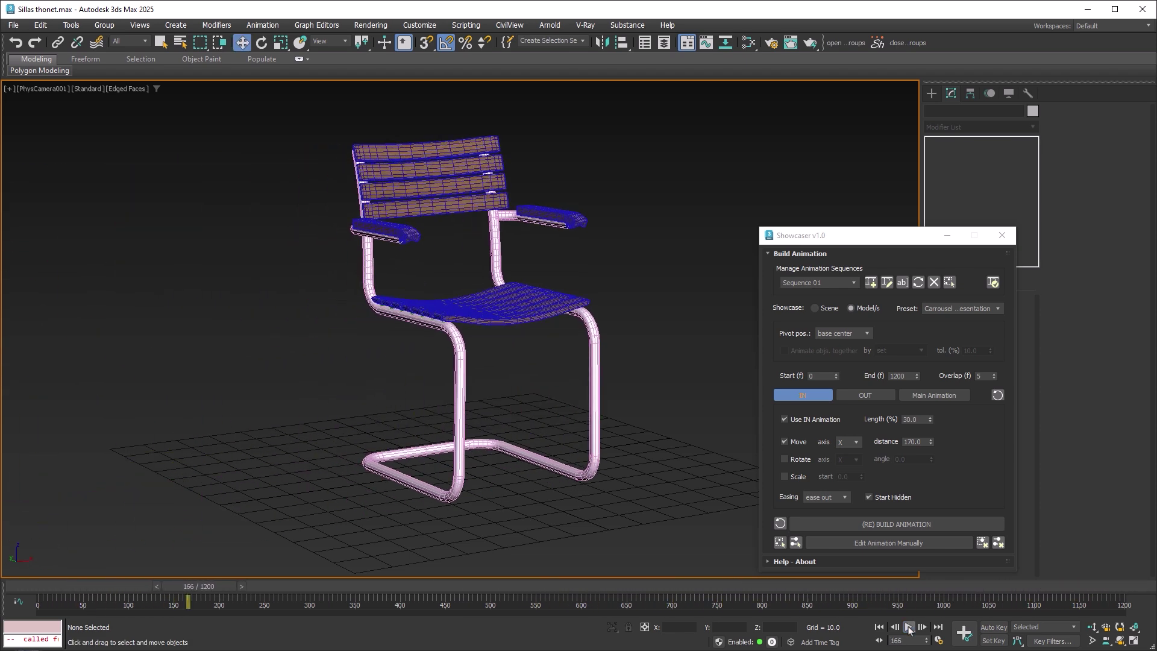
# Turn on the OUT animation with a 30% length and Move enabled.
pyautogui.moveTo(700, 588)
pyautogui.mouseDown()
pyautogui.moveTo(759, 594)
pyautogui.moveTo(650, 596)
pyautogui.mouseUp()
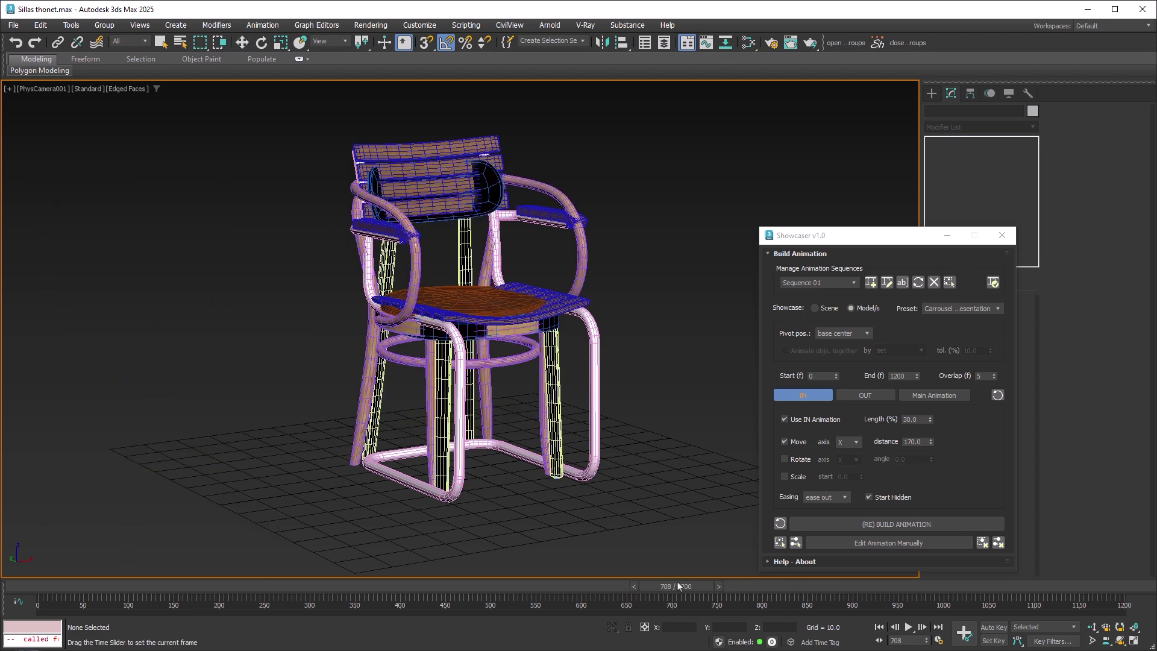
pyautogui.click(873, 400)
pyautogui.click(812, 398)
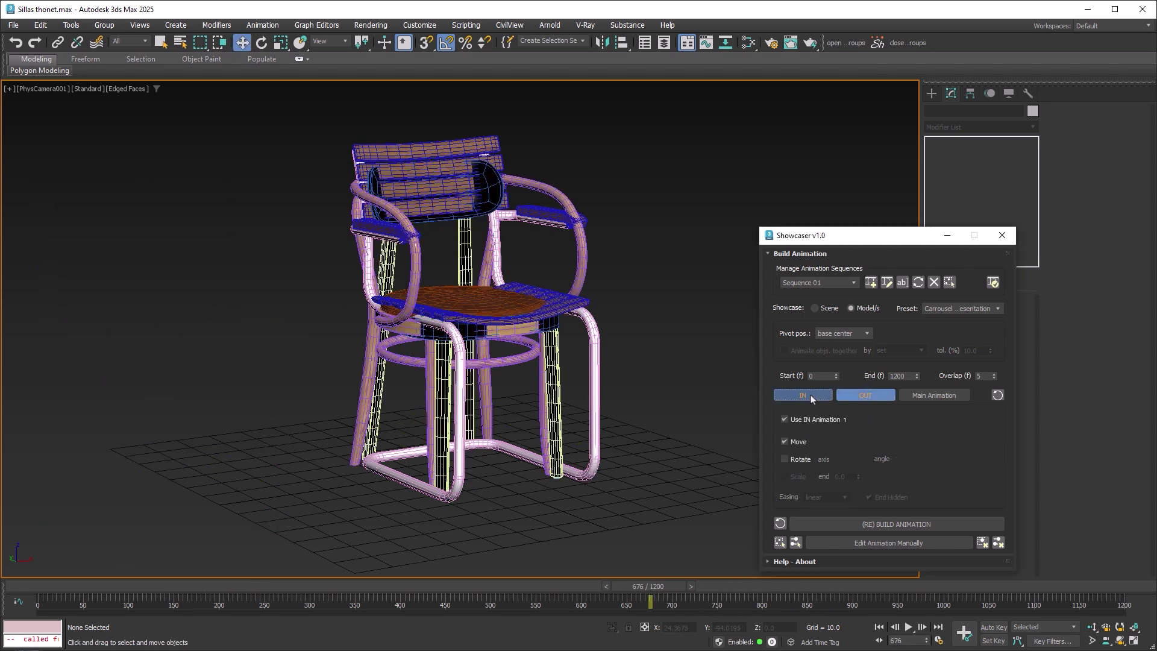
pyautogui.click(848, 398)
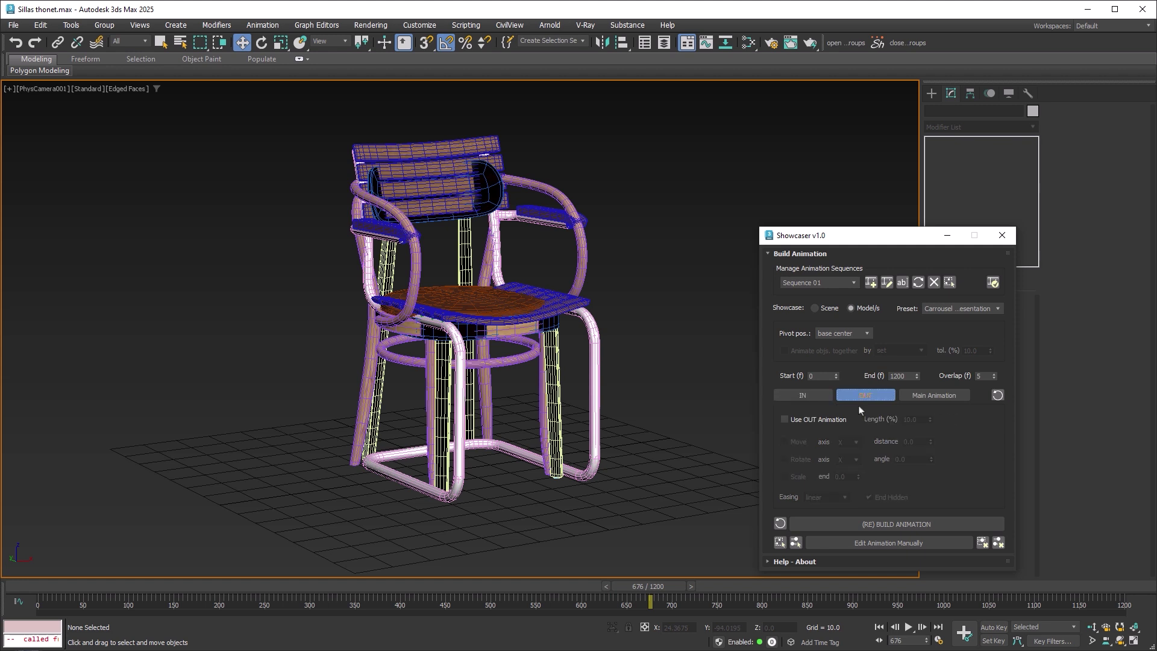
pyautogui.doubleClick(921, 420)
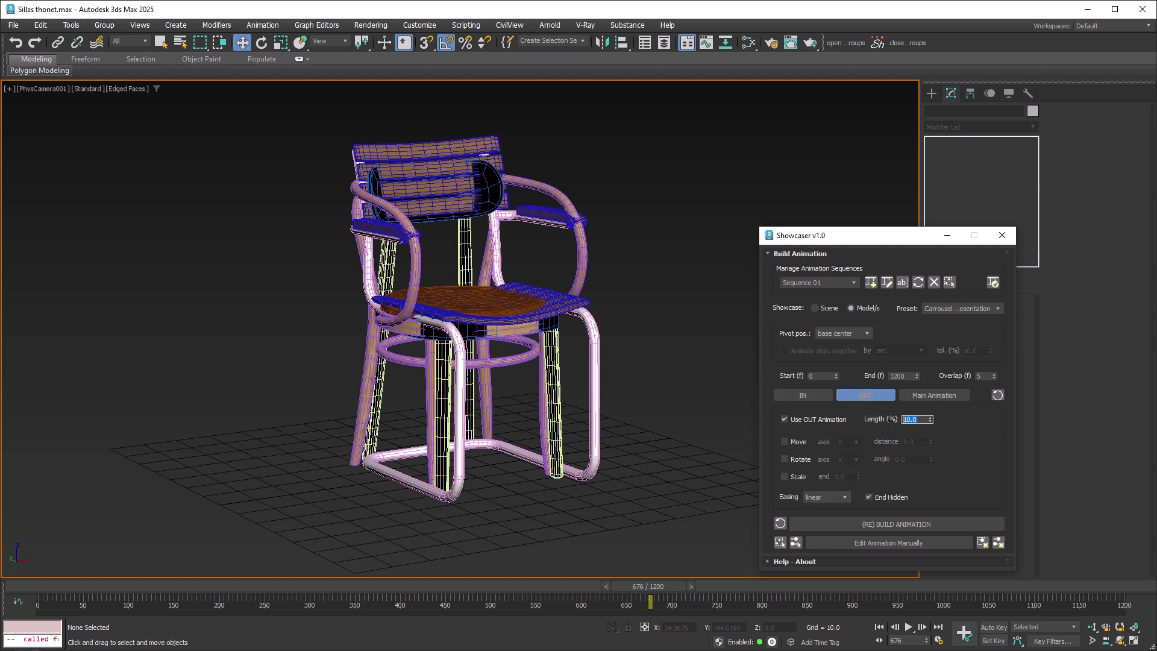
pyautogui.write('30')
pyautogui.click(785, 442)
# Give the OUT move distance 170 with ease in, rebuild, and rewind to the start.
pyautogui.doubleClick(920, 442)
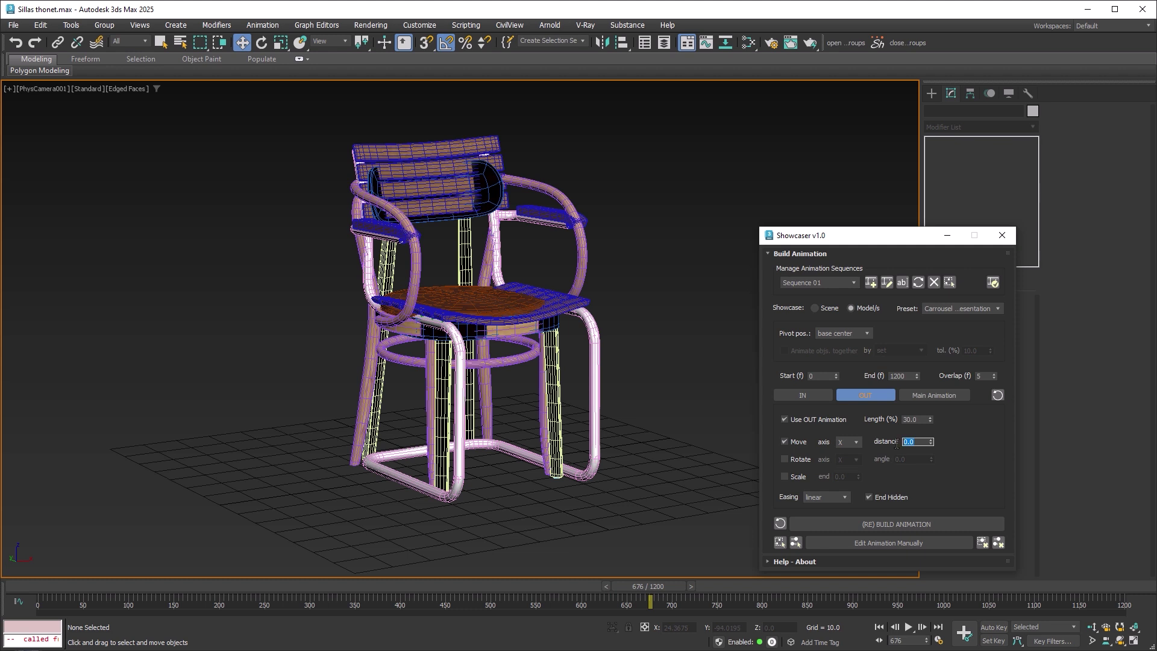
pyautogui.write('0')
pyautogui.press('Return')
pyautogui.click(845, 498)
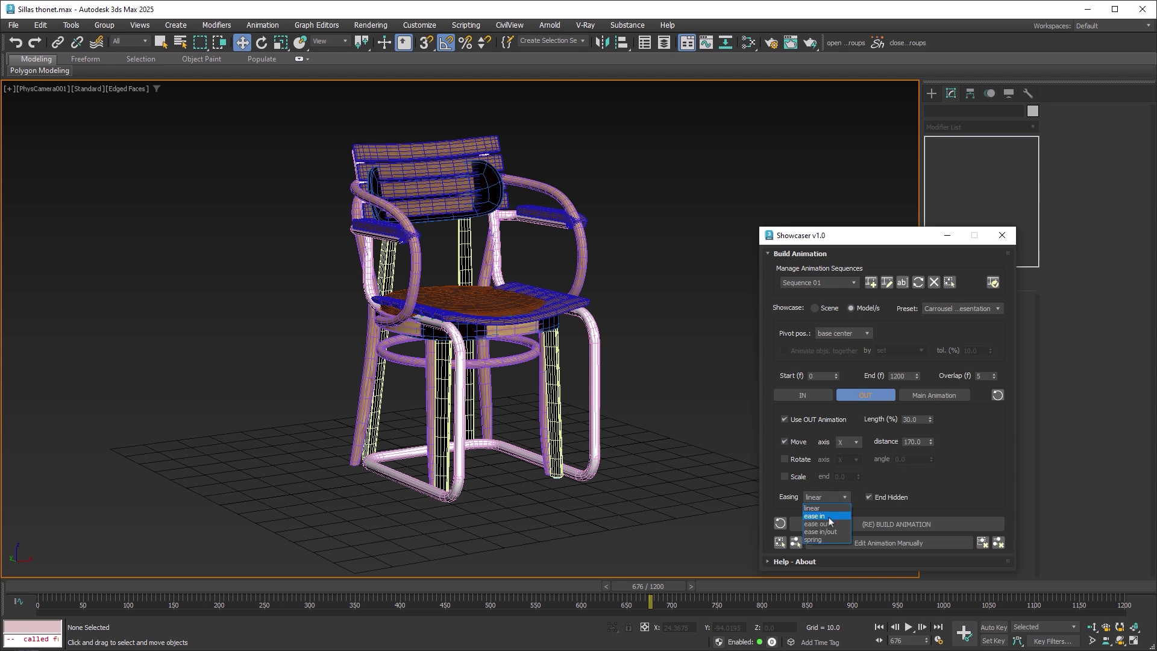
pyautogui.click(823, 516)
pyautogui.click(884, 524)
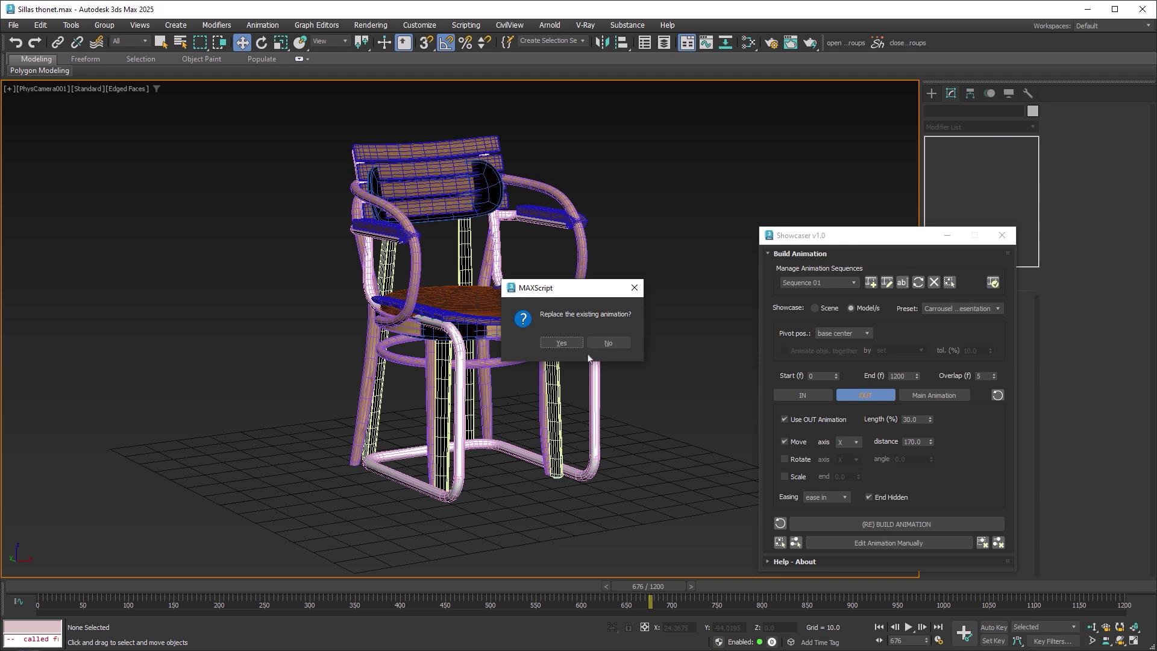
pyautogui.click(561, 343)
pyautogui.click(878, 626)
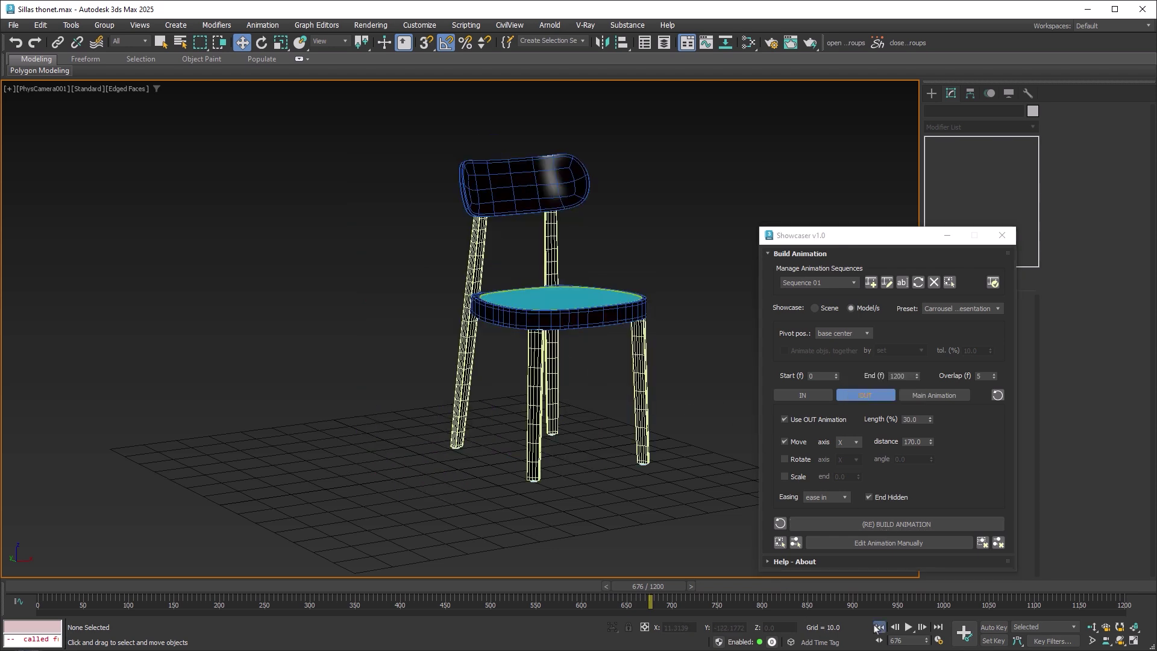
# Play the rebuilt animation with chairs sliding in and out, stopping at frame 830.
pyautogui.click(908, 627)
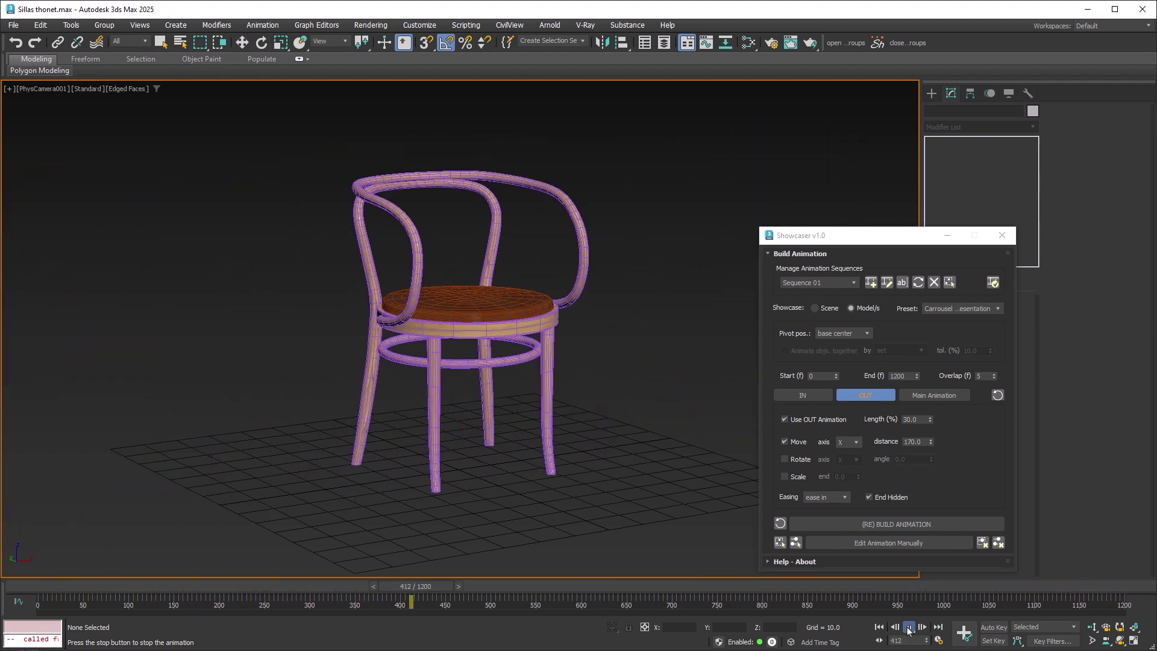
pyautogui.click(908, 628)
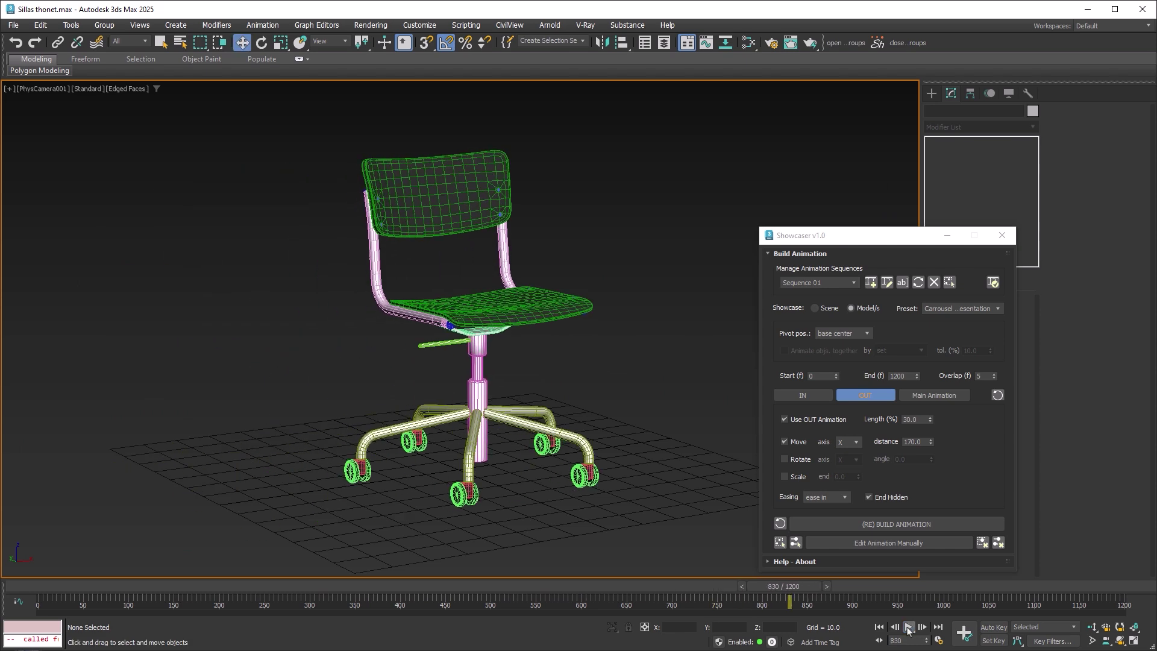
# Make the main animation a 90° Z turntable over all the time with ease in, and rebuild.
pyautogui.click(949, 397)
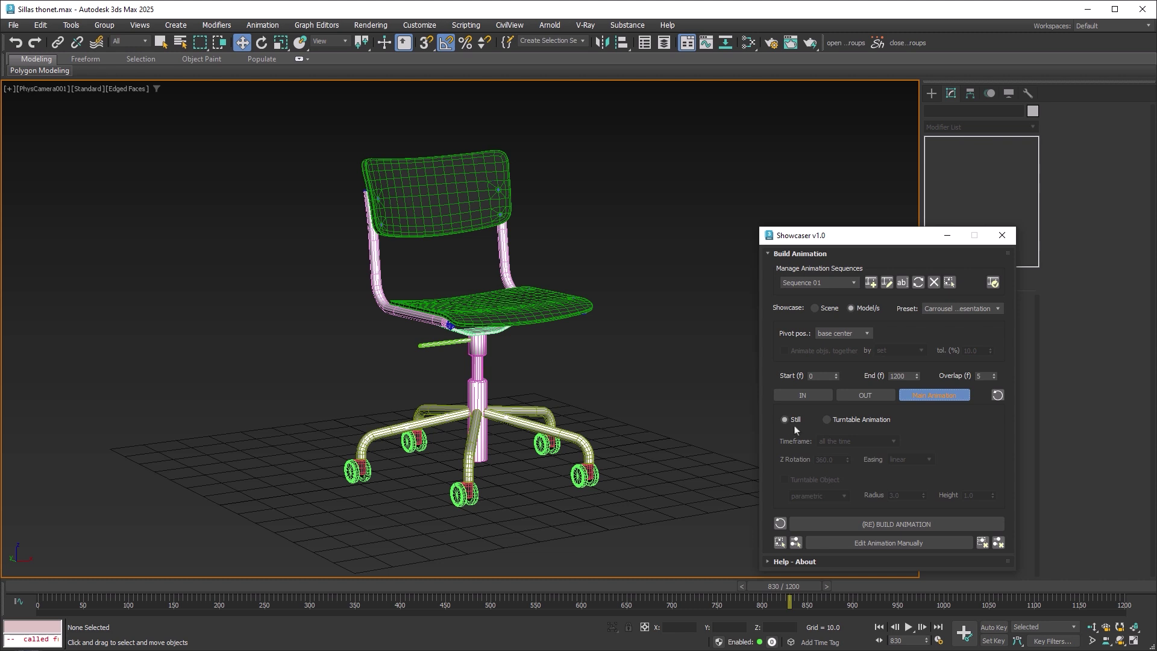
pyautogui.click(829, 420)
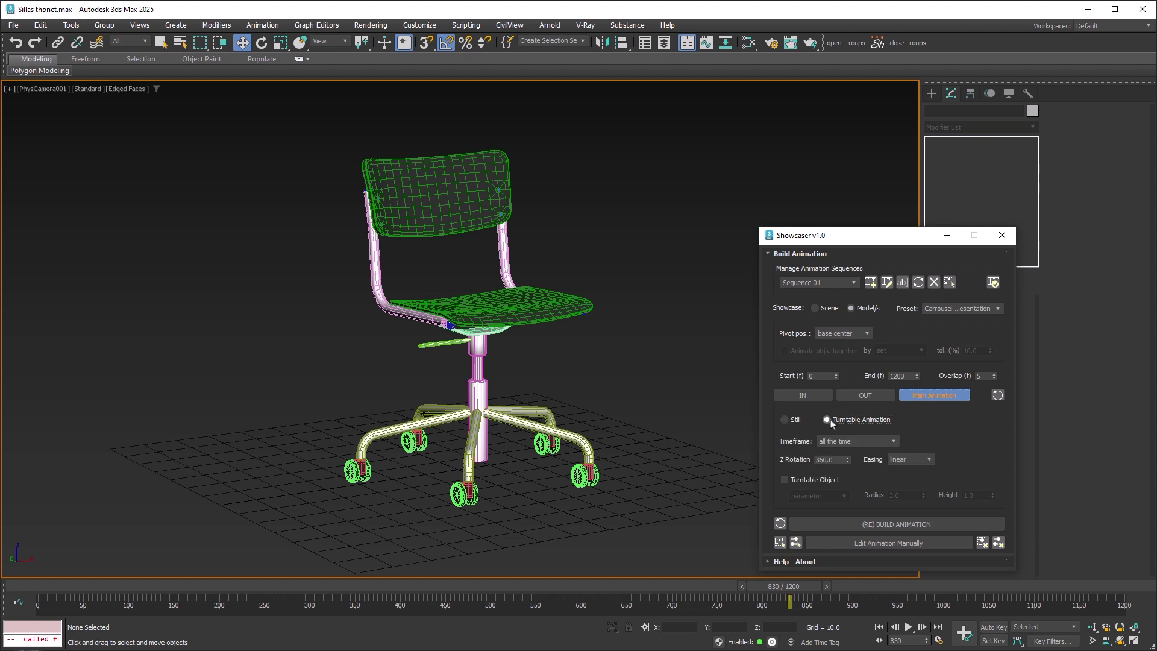
pyautogui.click(881, 442)
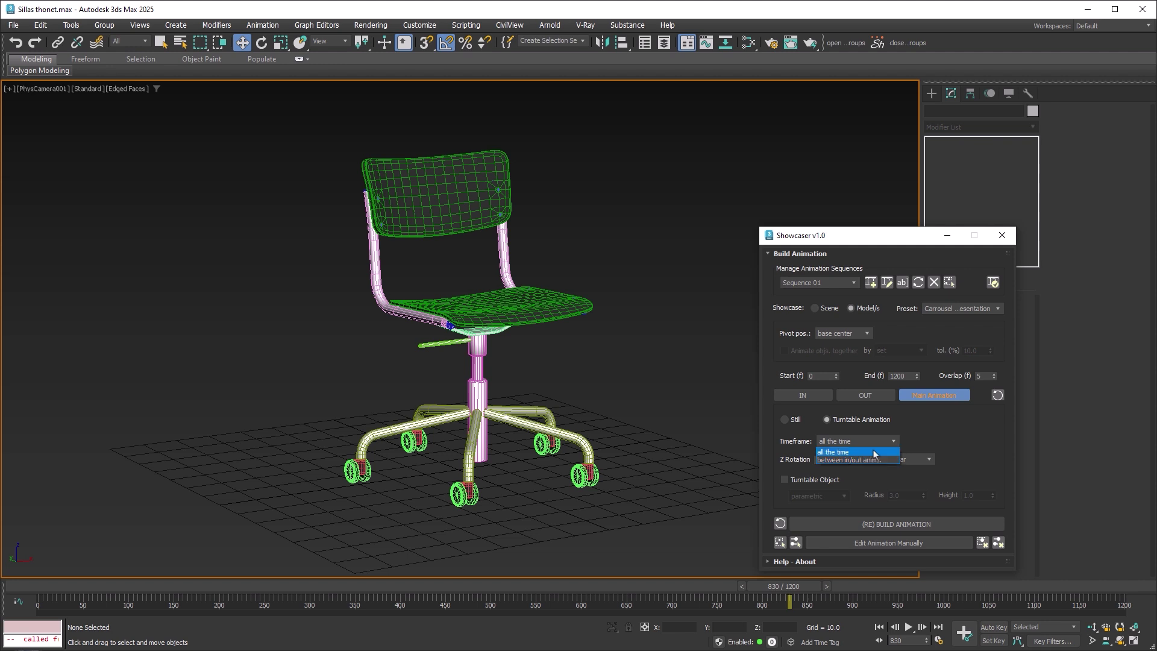
pyautogui.click(874, 453)
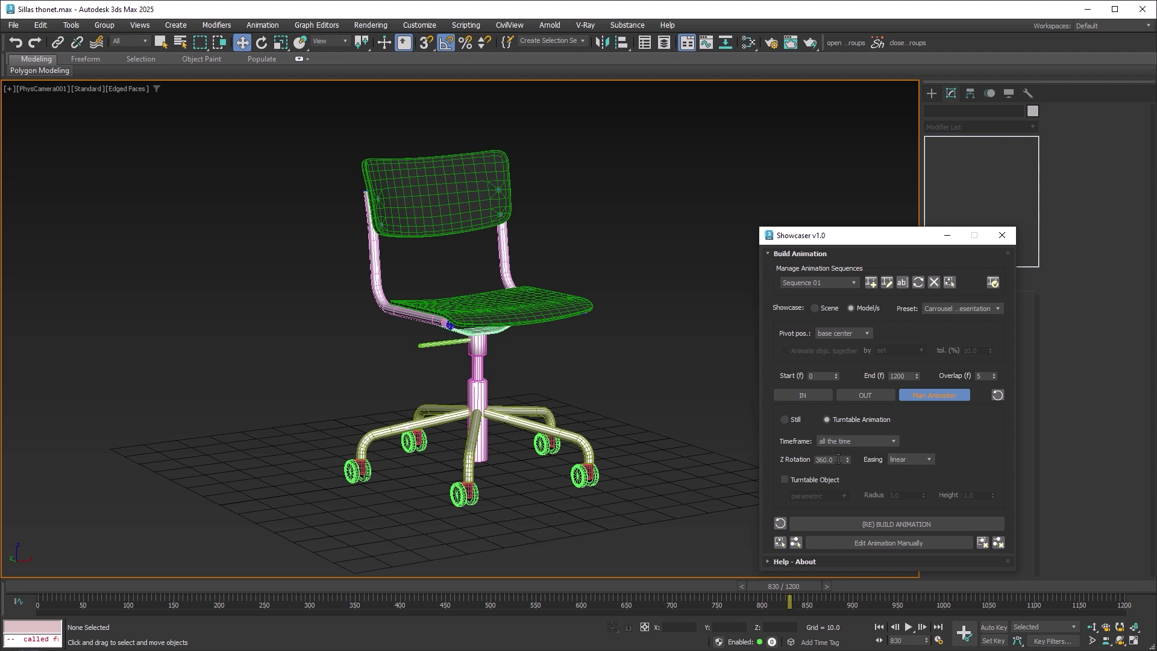
pyautogui.moveTo(837, 459); pyautogui.dragTo(806, 461)
pyautogui.write('90')
pyautogui.click(929, 461)
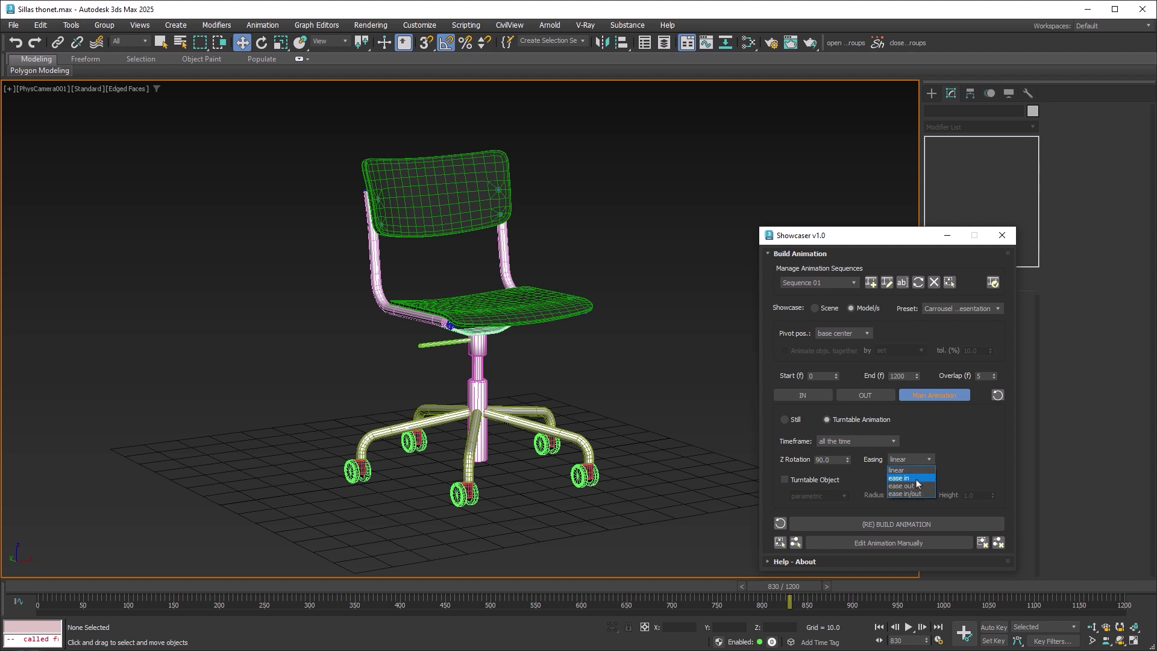
pyautogui.click(892, 524)
pyautogui.click(560, 343)
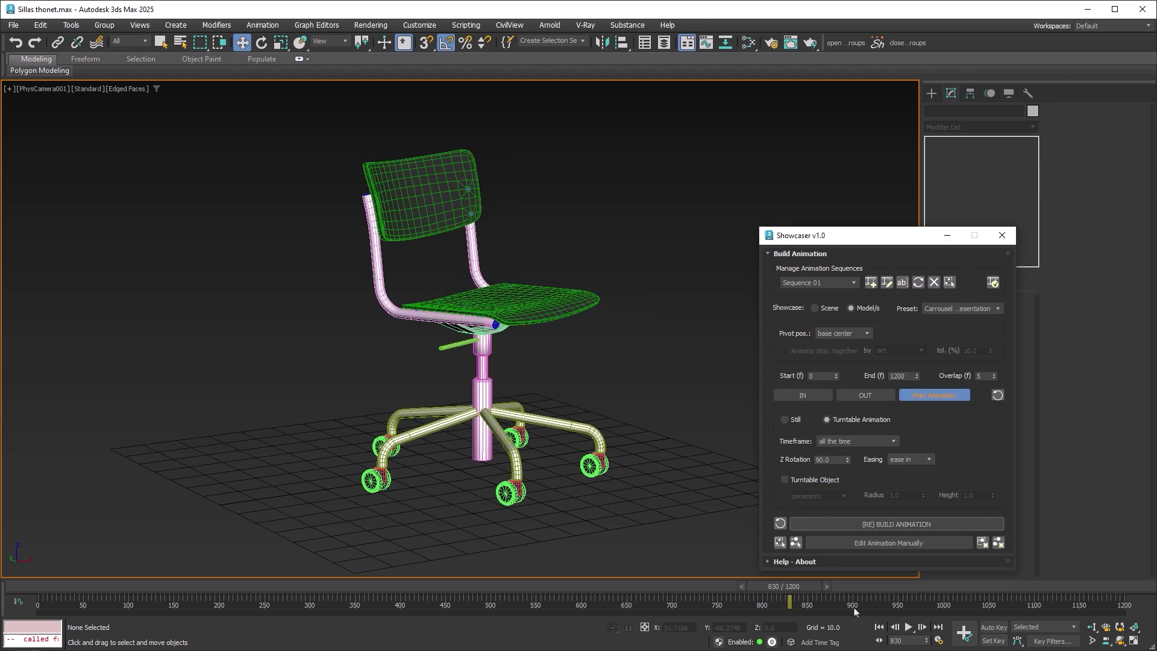
# Play the chair turntable animation from the start and stop to inspect the current frame.
pyautogui.click(878, 627)
pyautogui.click(908, 627)
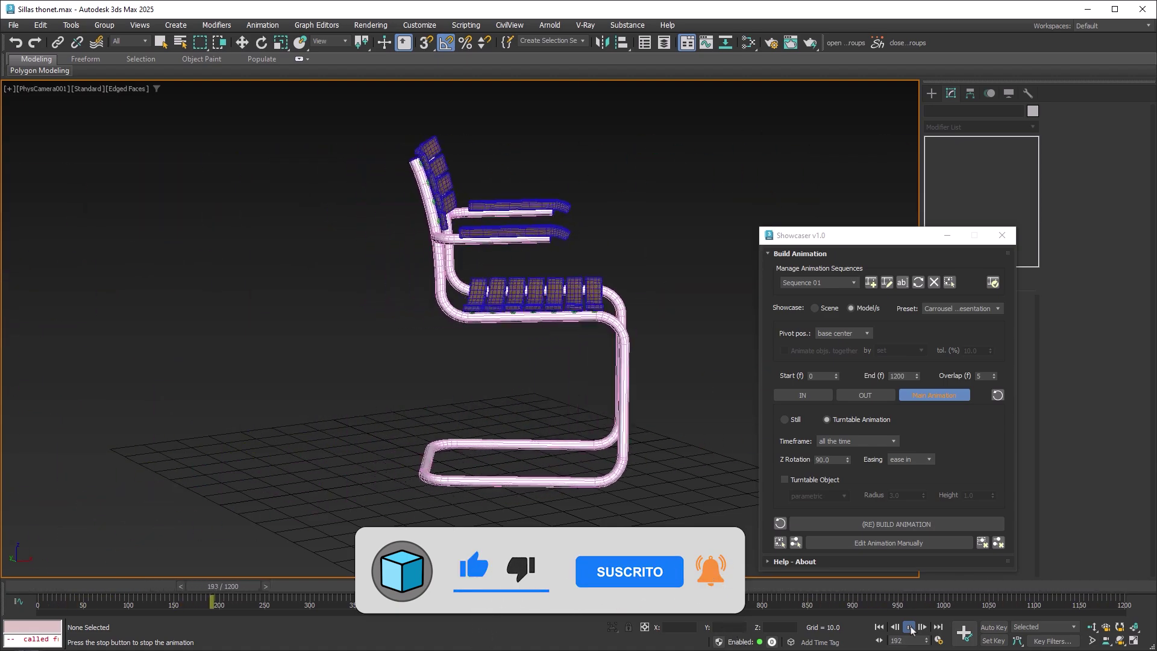
pyautogui.click(910, 628)
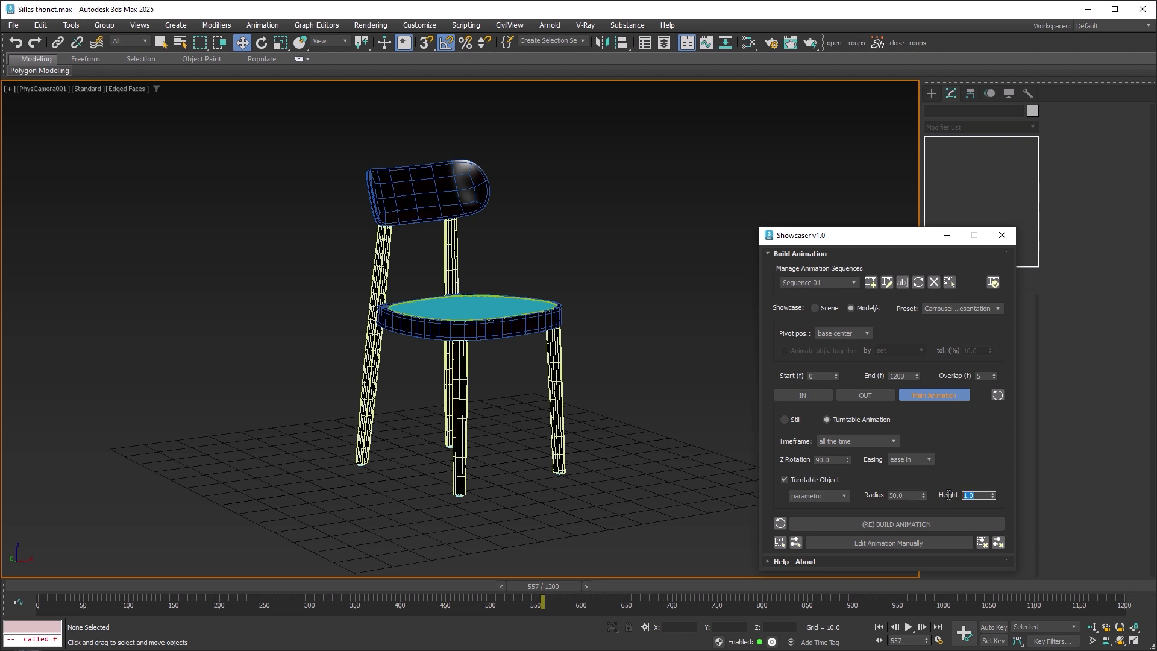
# Rebuild the animation with the turntable platform disc and return to the first frame.
pyautogui.click(911, 528)
pyautogui.click(552, 344)
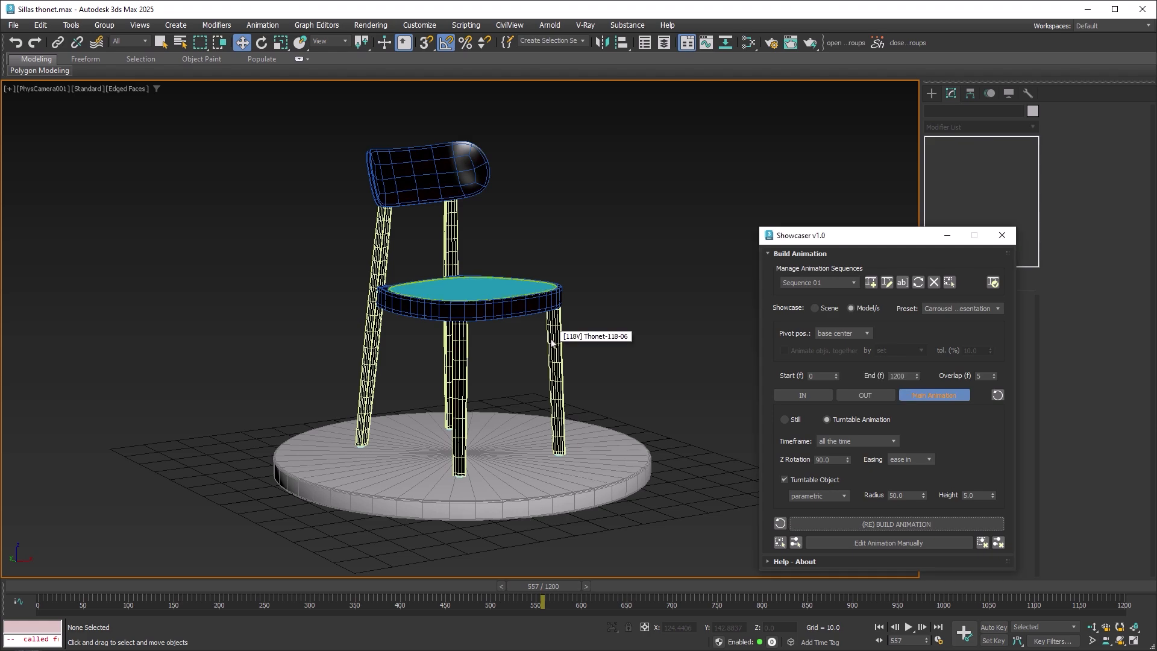
pyautogui.click(877, 626)
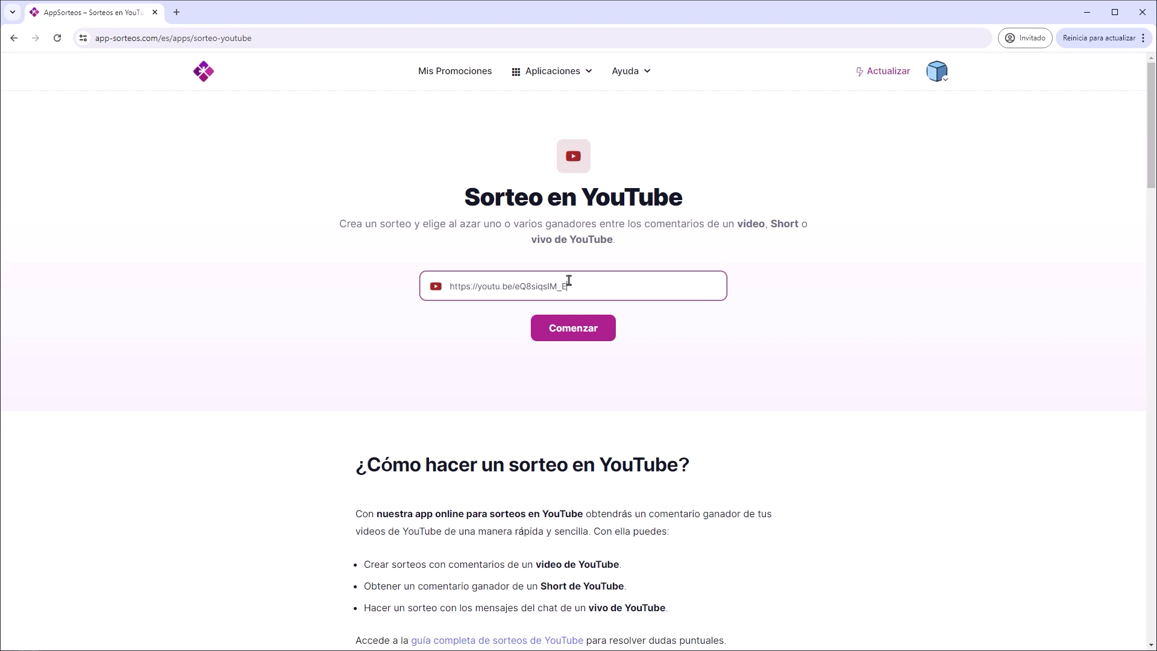
# Start the AppSorteos giveaway for the entered YouTube video link.
pyautogui.click(580, 331)
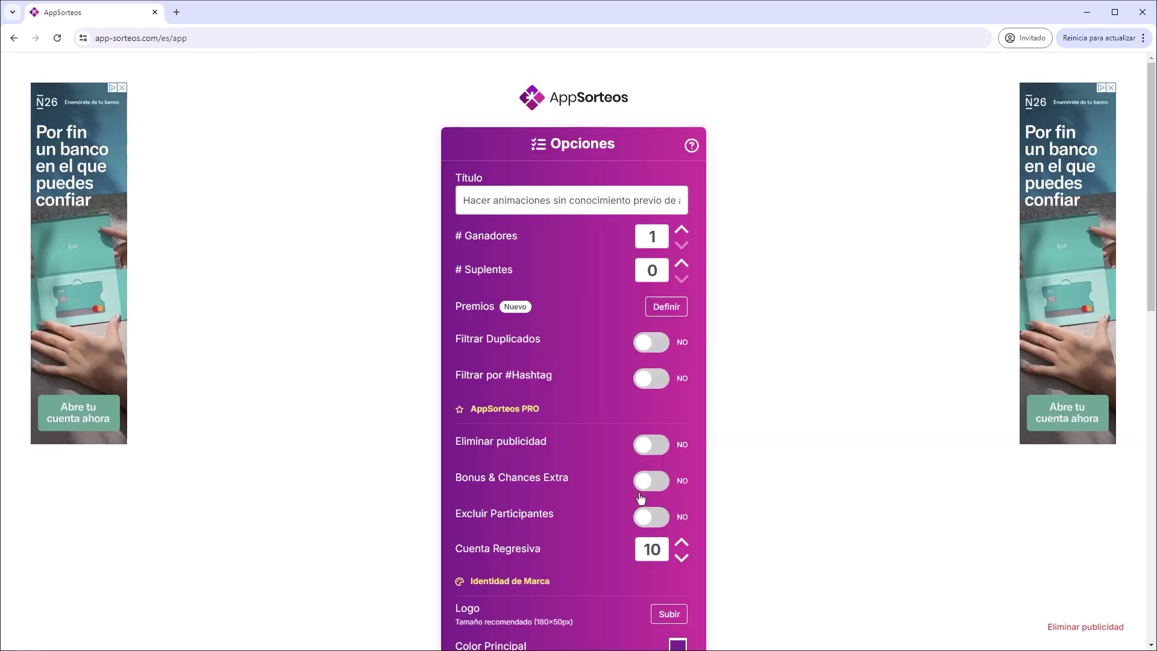
# Set 5 winners and turn on hashtag filtering for 'participo'.
pyautogui.click(683, 232)
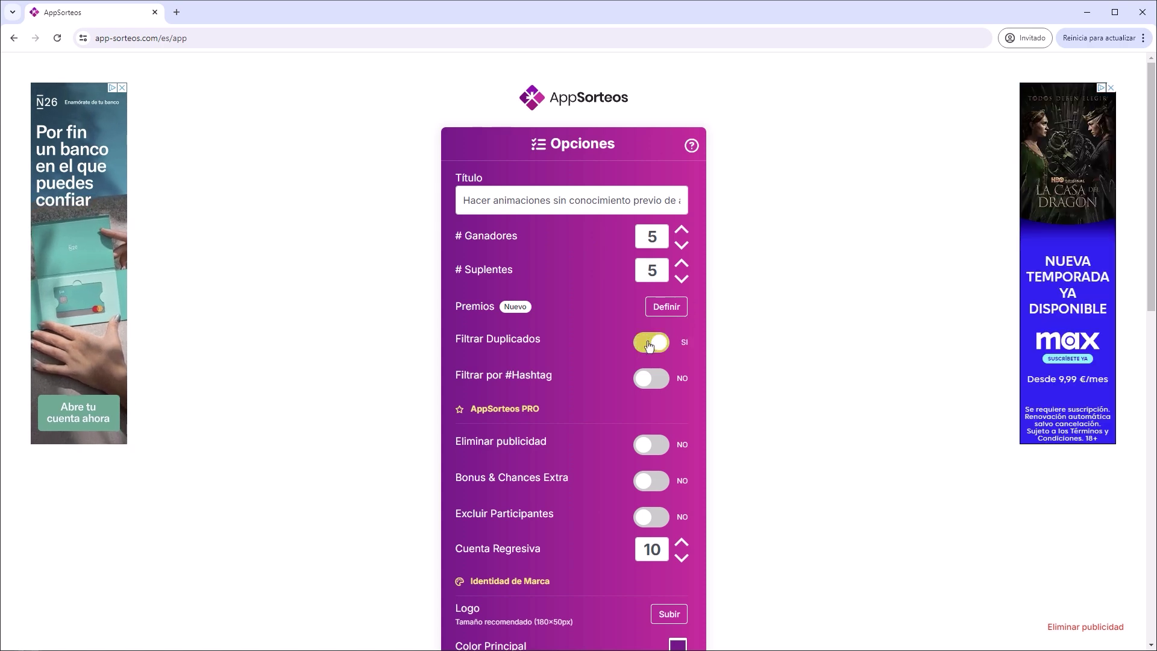
pyautogui.click(654, 384)
pyautogui.write('participo')
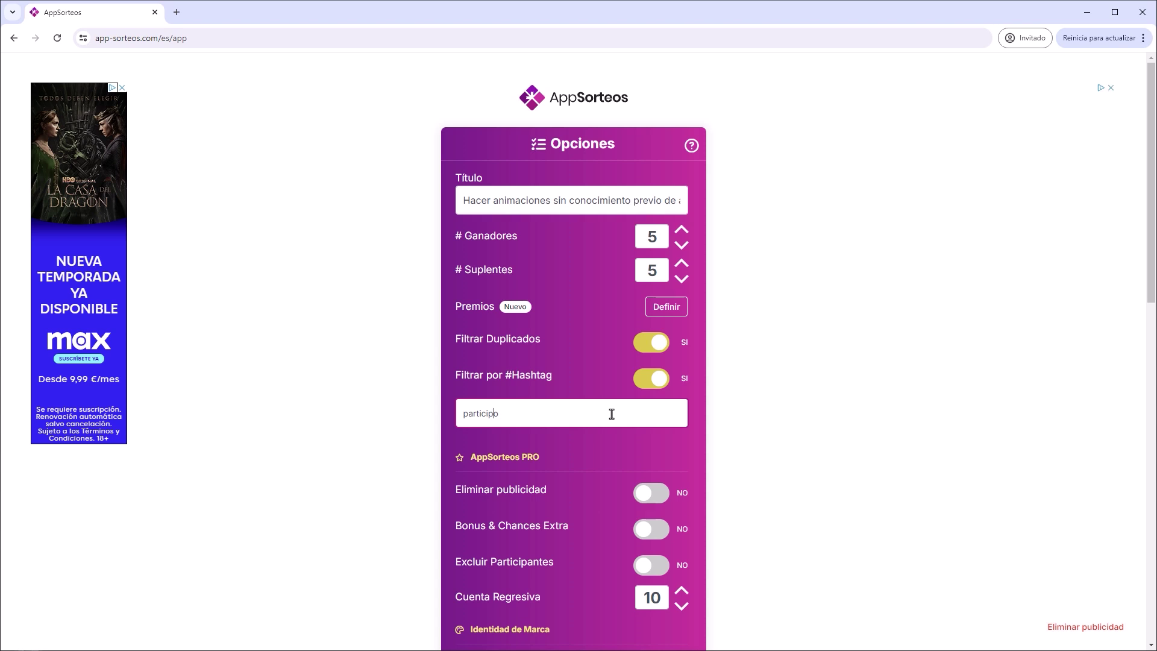
pyautogui.press('Left')
pyautogui.press('Left')
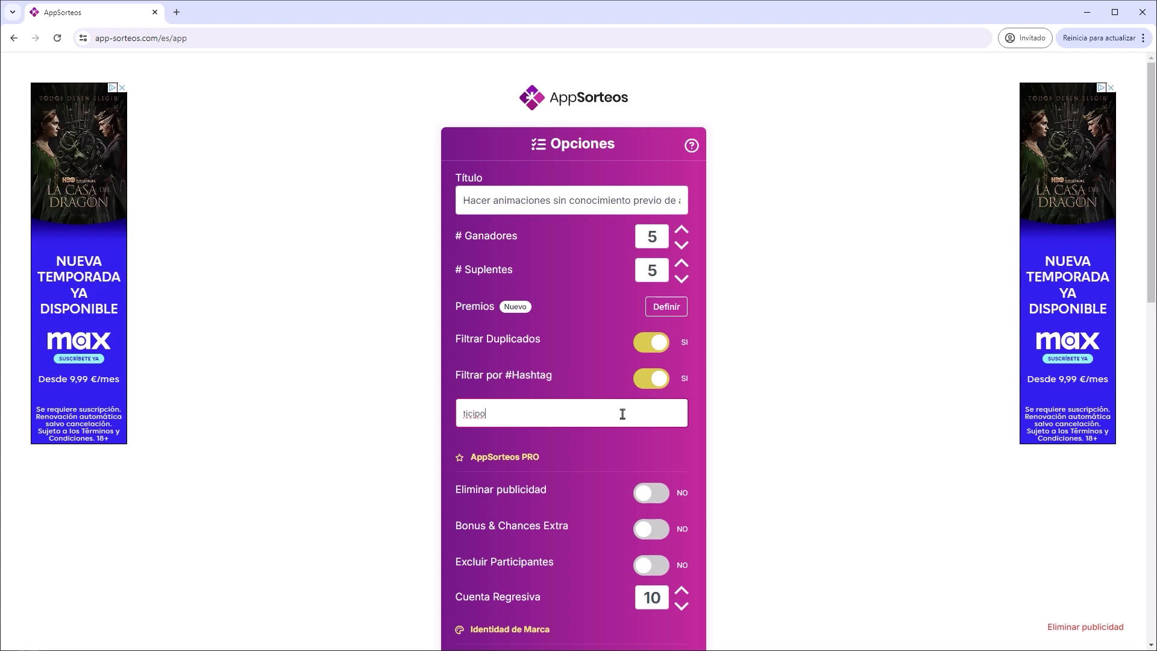
# Scroll through the 13 filtered participants and back up to the options.
pyautogui.scroll(-1, 728, 416)
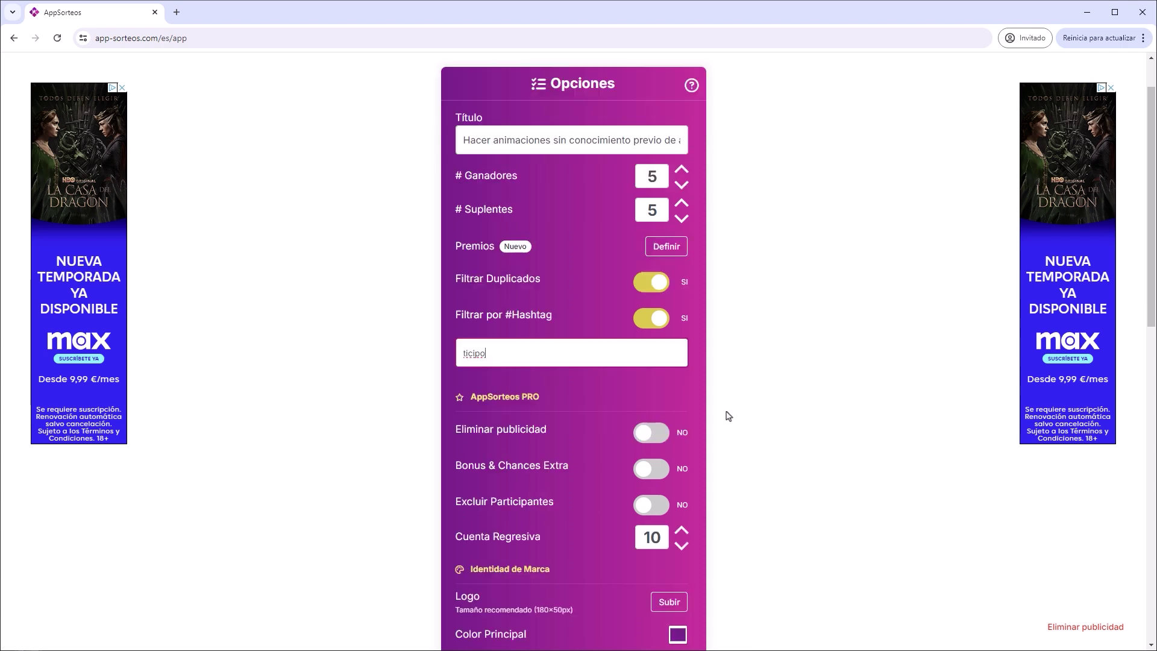
pyautogui.scroll(-1, 728, 416)
pyautogui.scroll(-1, 728, 415)
pyautogui.scroll(-1, 728, 415)
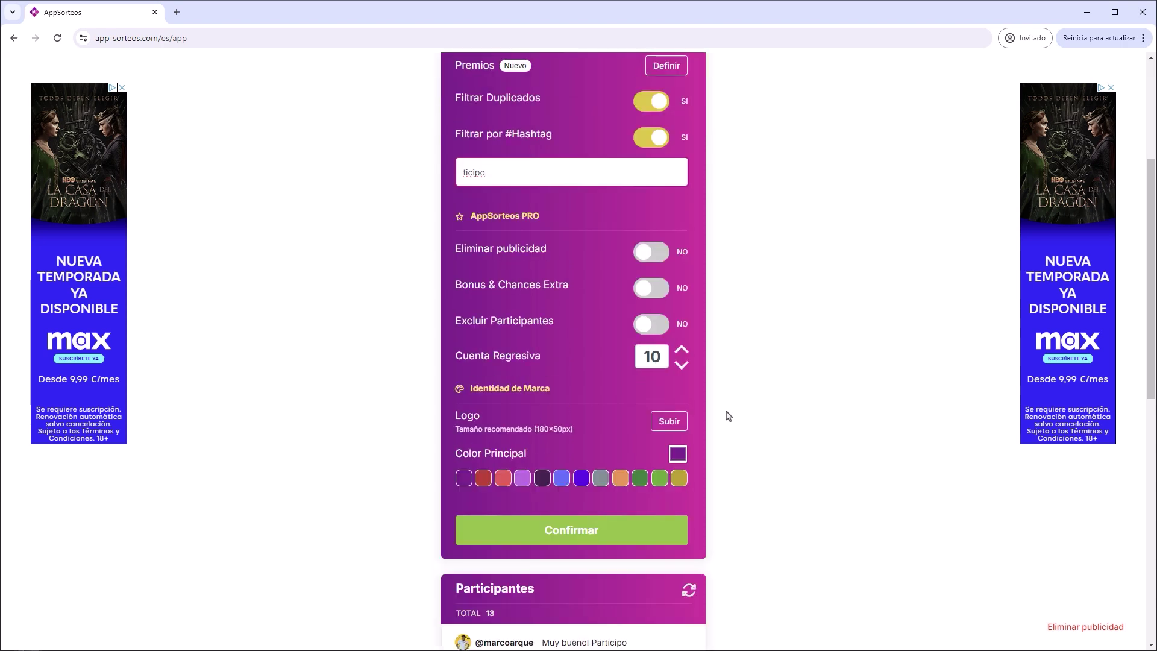
pyautogui.scroll(-1, 727, 416)
pyautogui.scroll(-1, 728, 415)
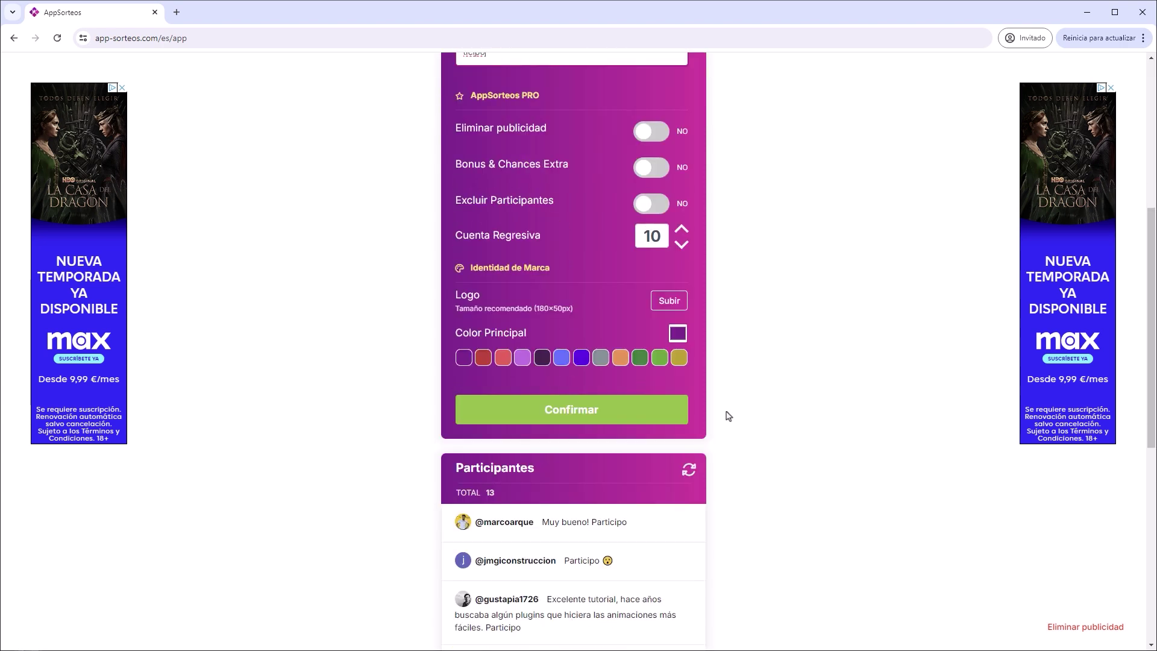
pyautogui.scroll(-1, 728, 416)
pyautogui.scroll(-2, 727, 415)
pyautogui.scroll(-2, 728, 416)
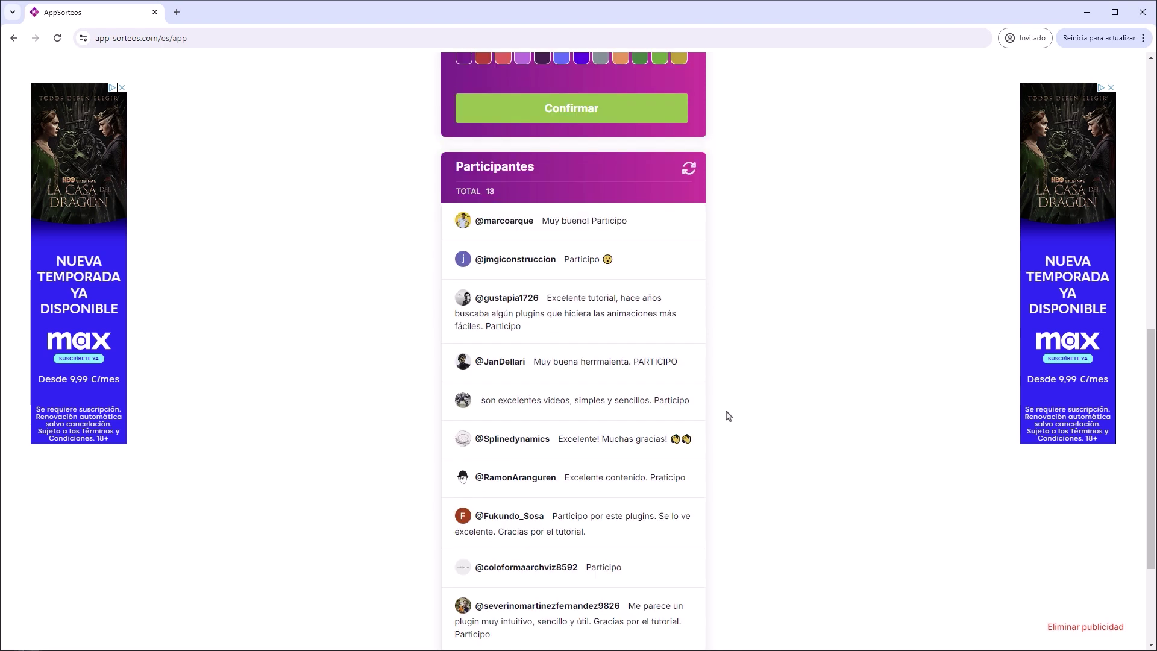
pyautogui.scroll(-1, 727, 416)
pyautogui.scroll(-2, 728, 416)
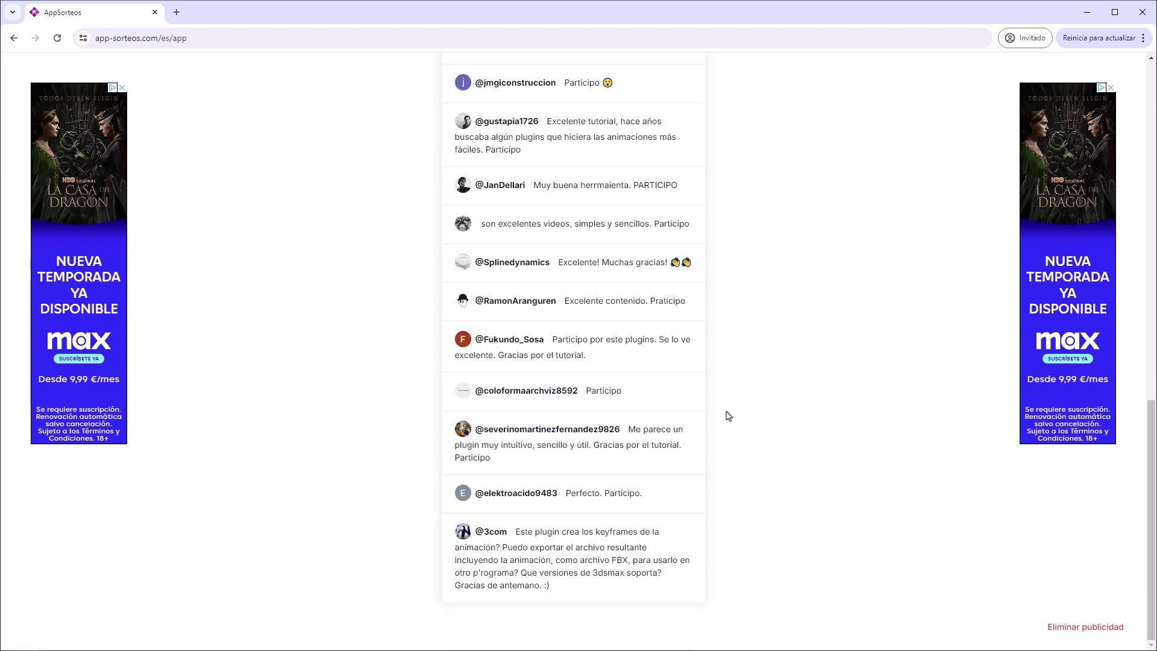
pyautogui.scroll(1, 728, 415)
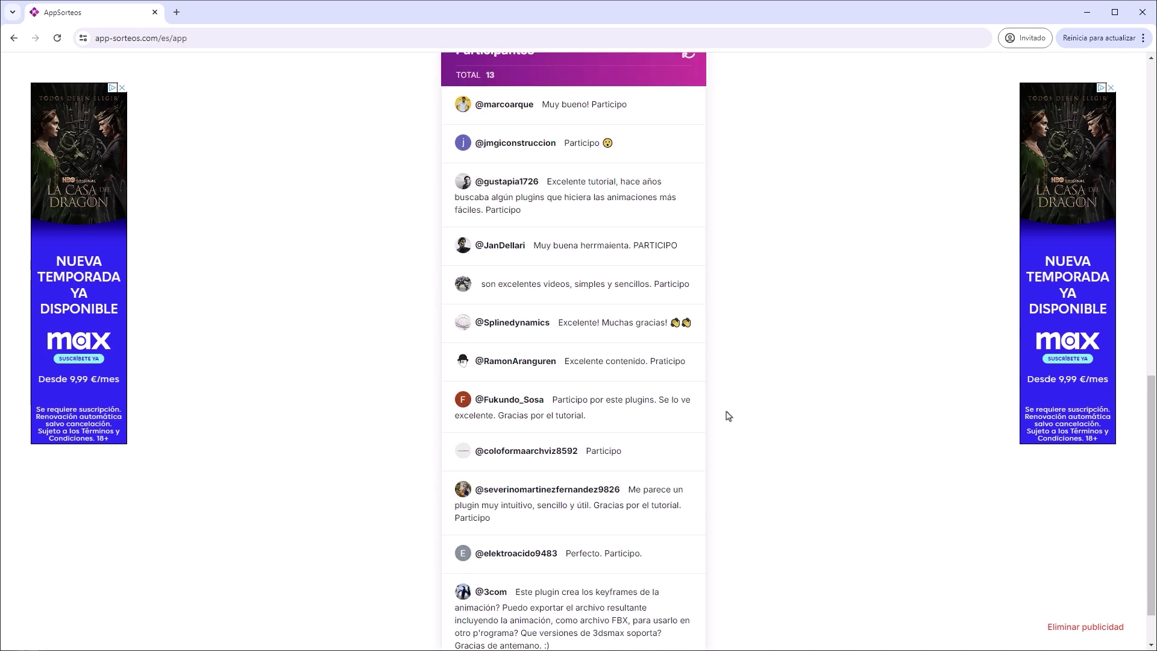
pyautogui.scroll(1, 728, 416)
pyautogui.scroll(3, 728, 416)
pyautogui.scroll(4, 727, 416)
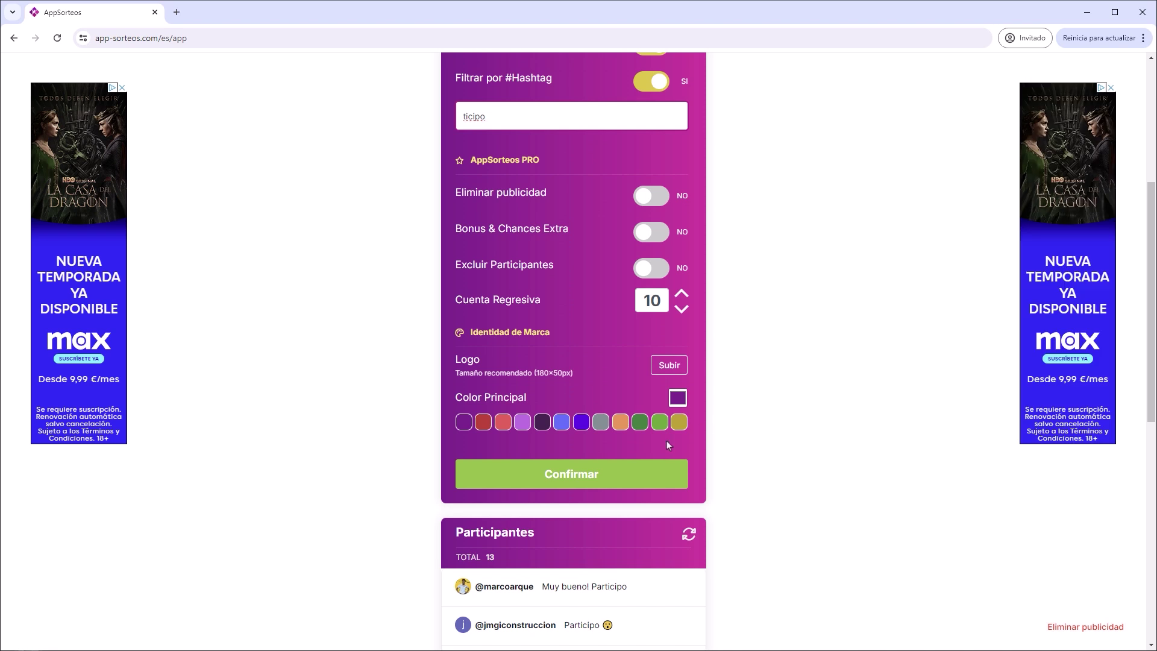
# Confirm the giveaway options and run the draw for five winners plus substitutes.
pyautogui.click(565, 475)
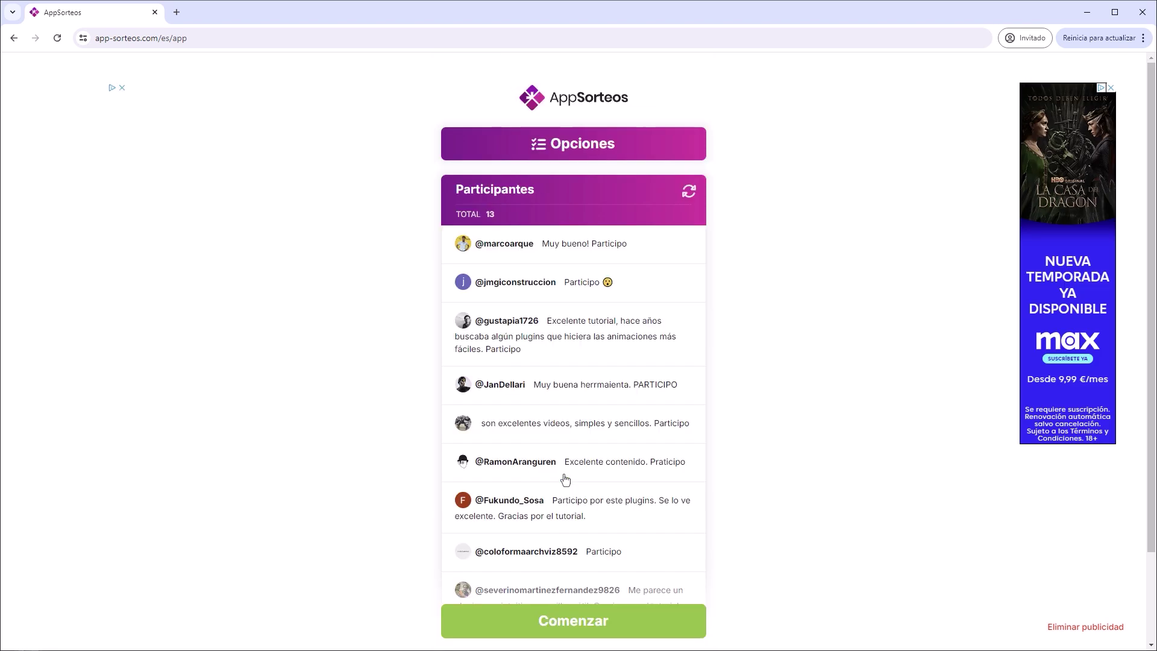
pyautogui.click(577, 624)
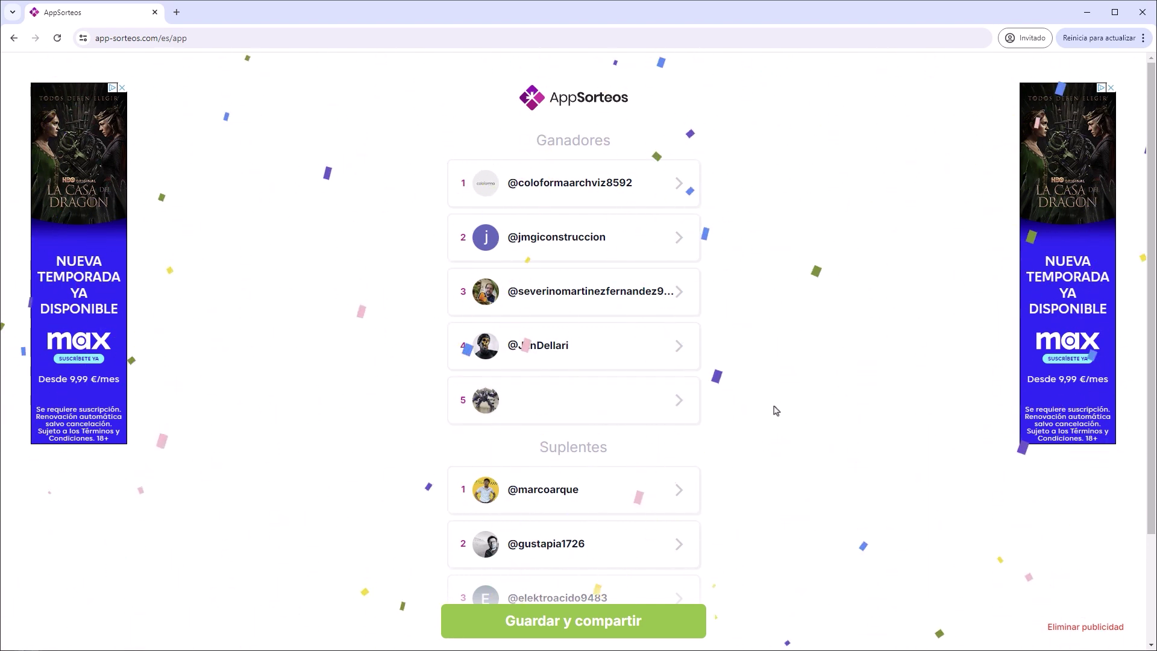
pyautogui.scroll(-1, 776, 411)
pyautogui.scroll(-1, 775, 411)
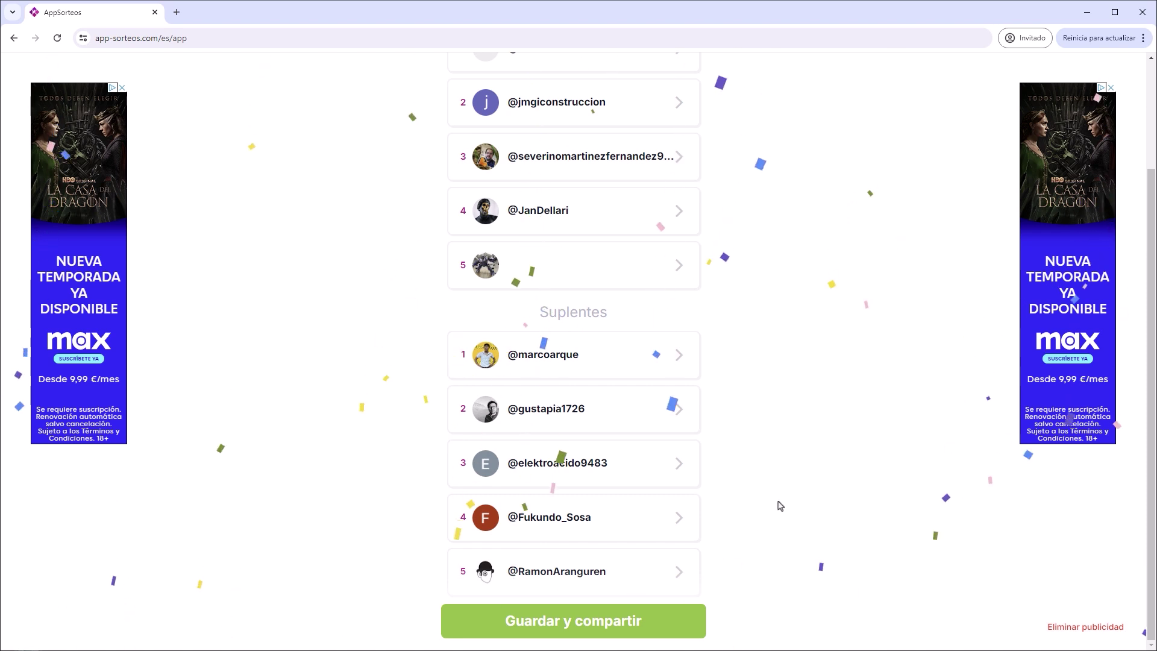
pyautogui.scroll(2, 795, 452)
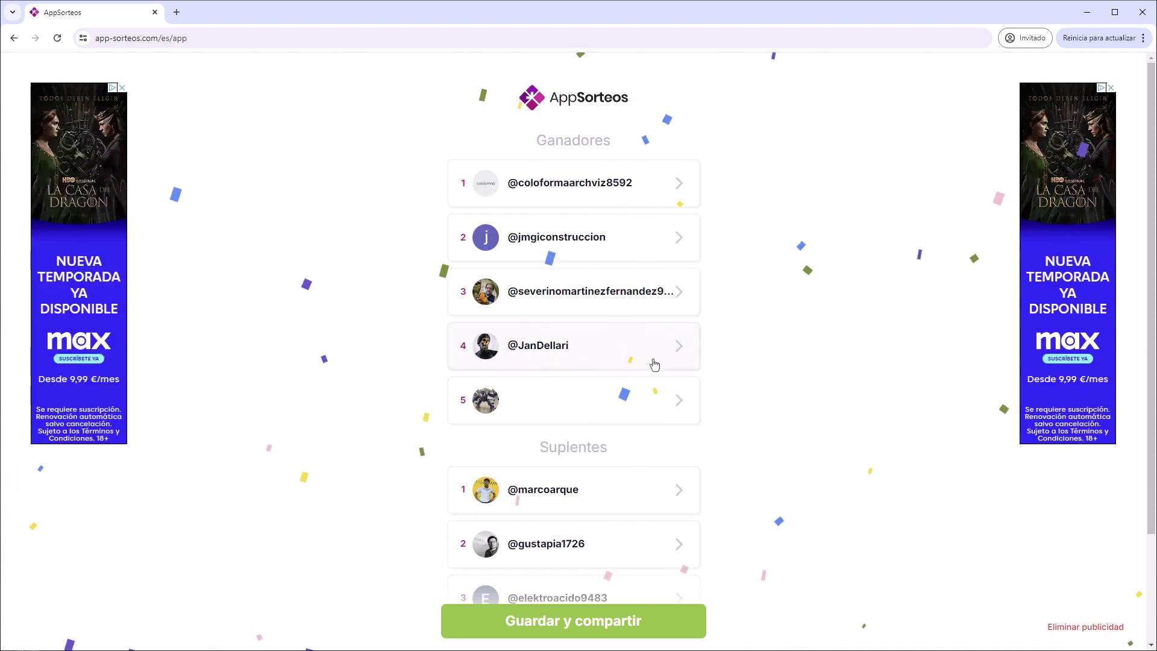
pyautogui.scroll(-1, 748, 252)
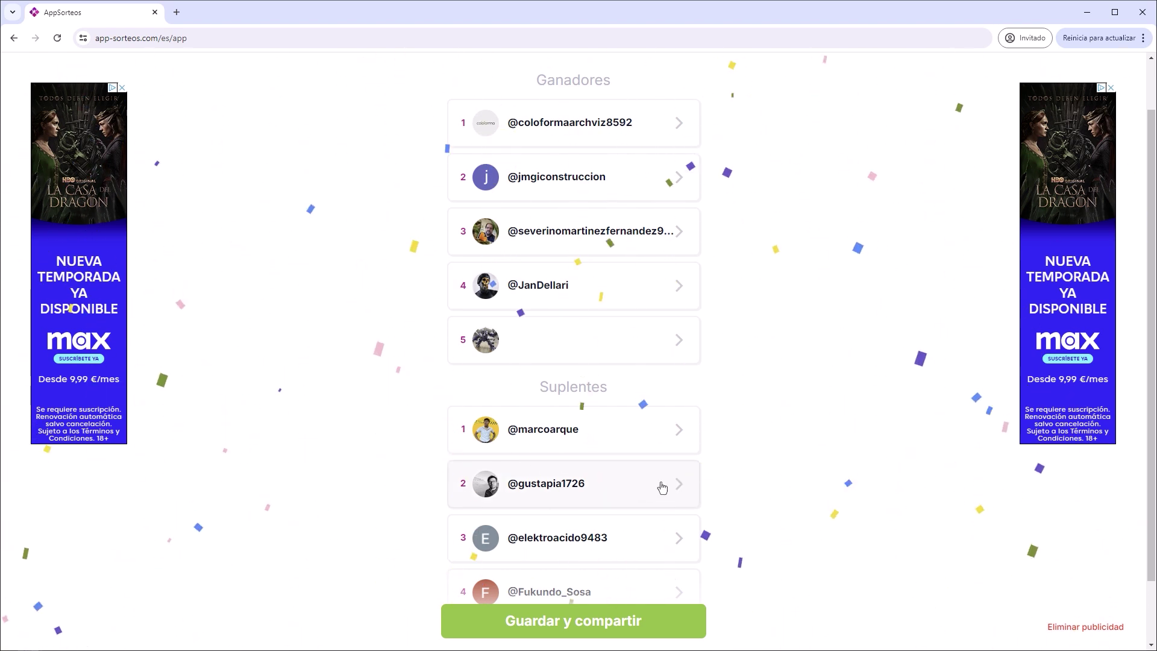
pyautogui.scroll(-1, 771, 380)
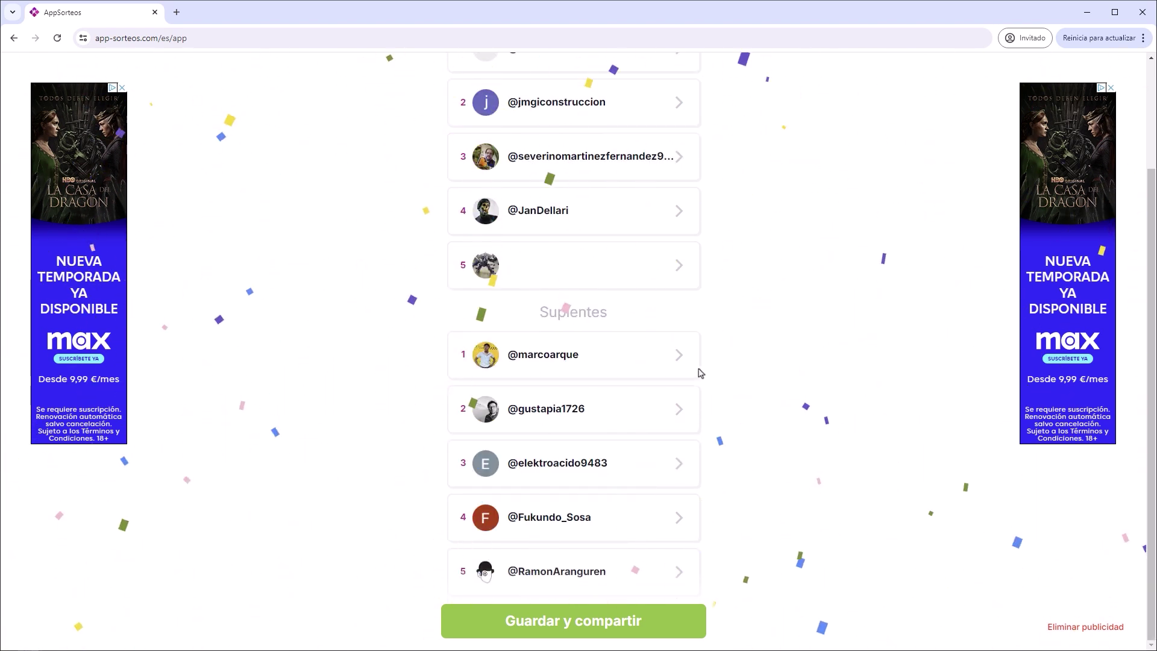
pyautogui.scroll(2, 777, 388)
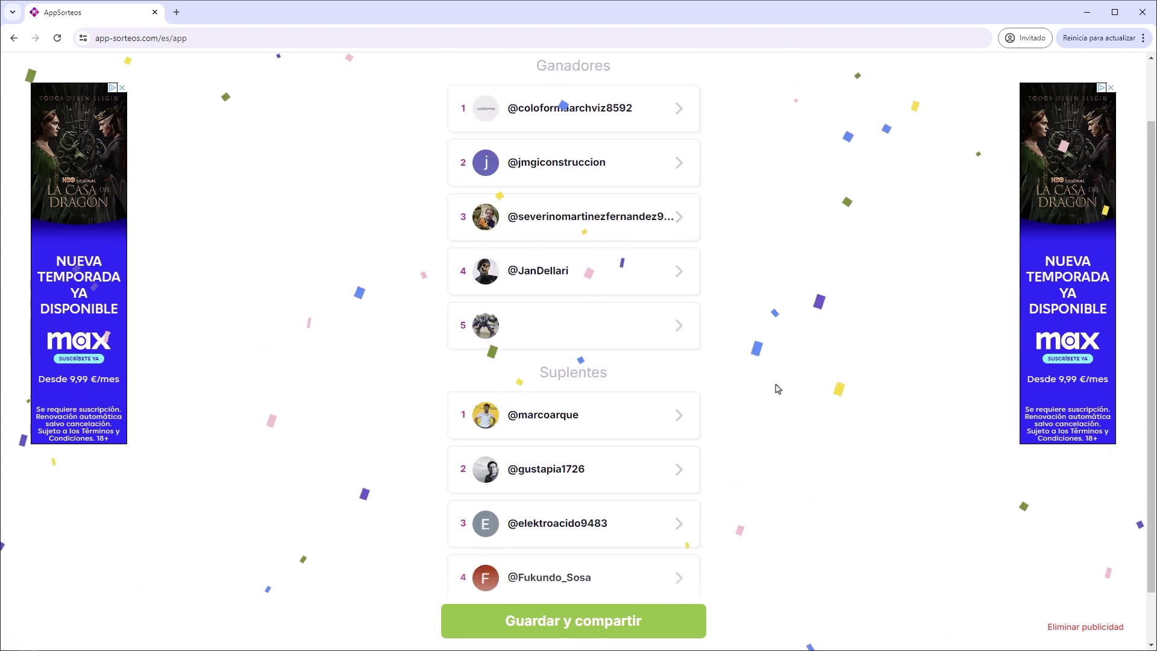